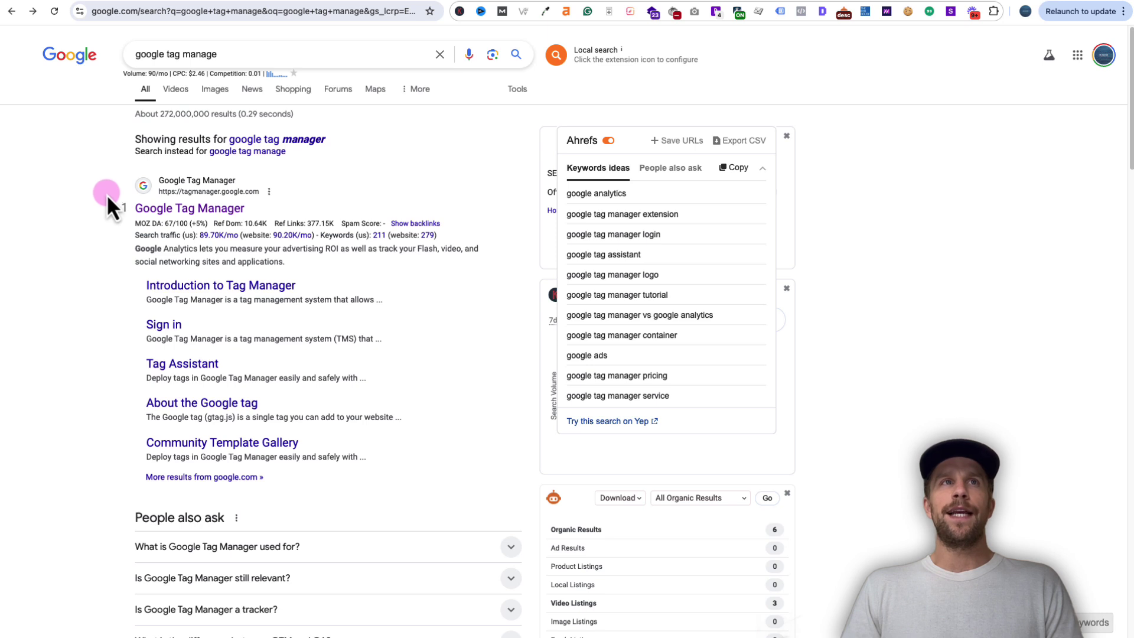
Step: Go from the Google results to the Tag Manager container's workspace overview
click(544, 2)
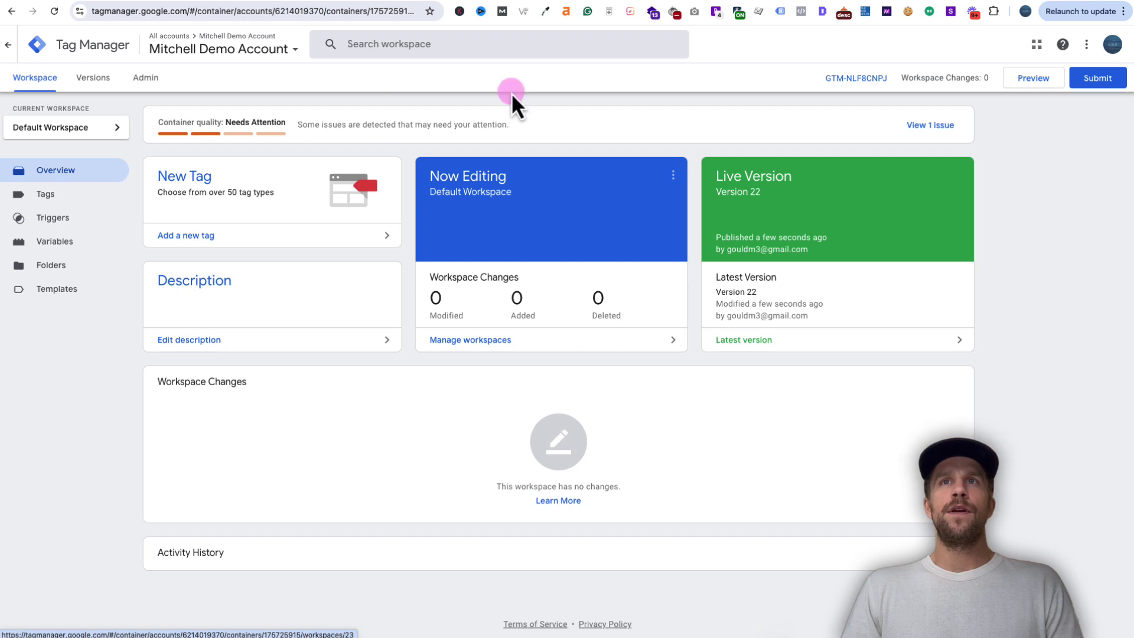
Step: Copy the container's head snippet from Admin's Install Google Tag Manager page, then bring up Framer
click(846, 81)
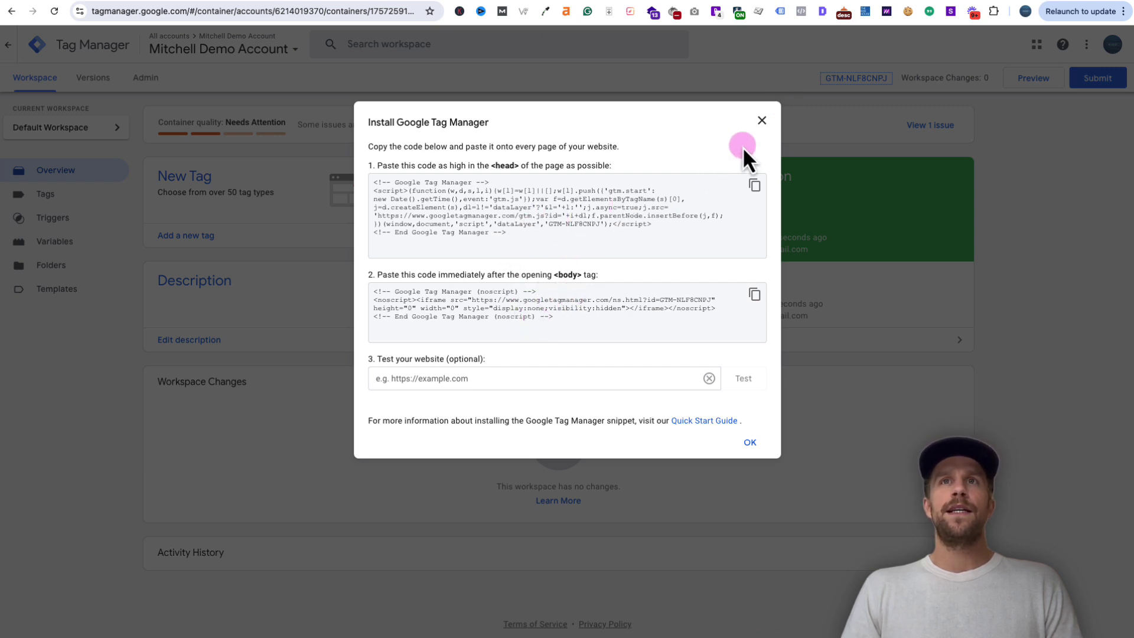
click(761, 120)
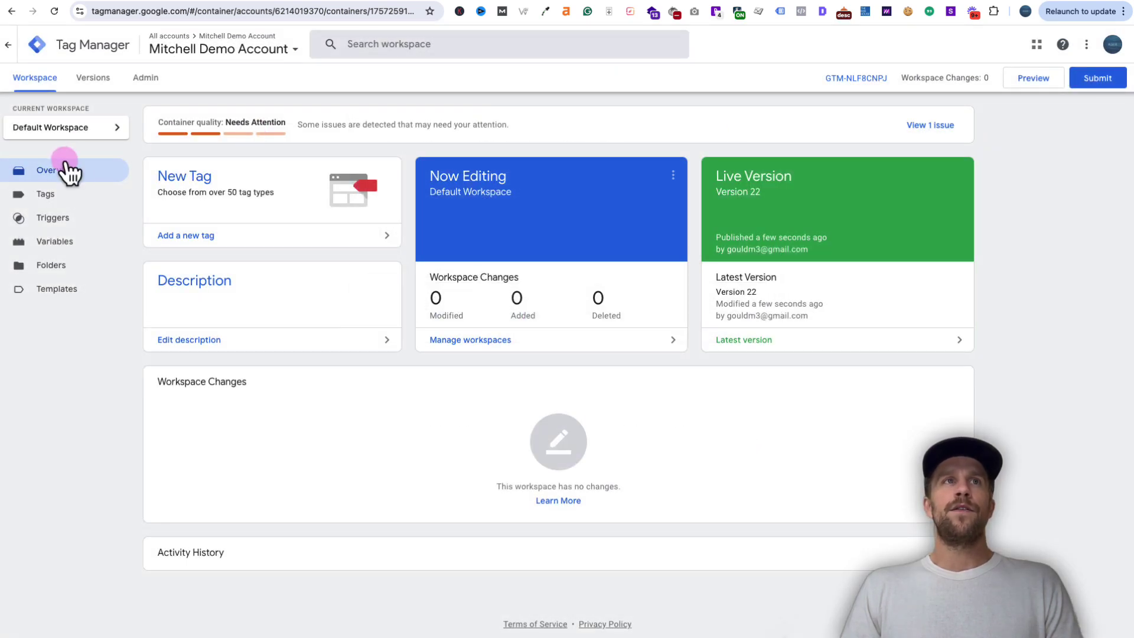
click(147, 79)
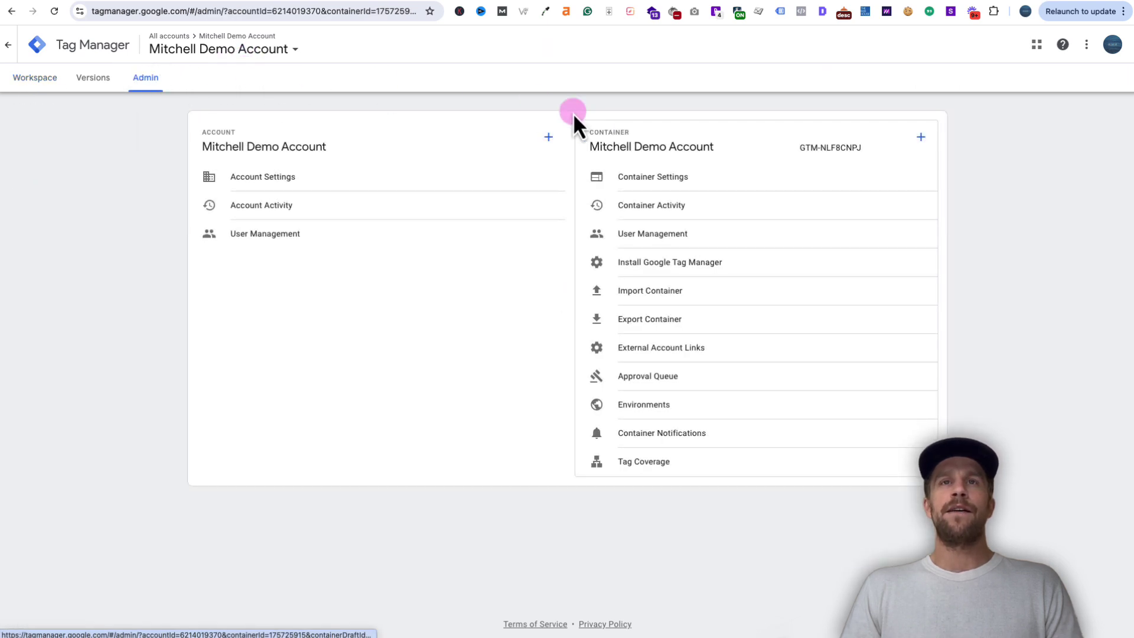
click(667, 267)
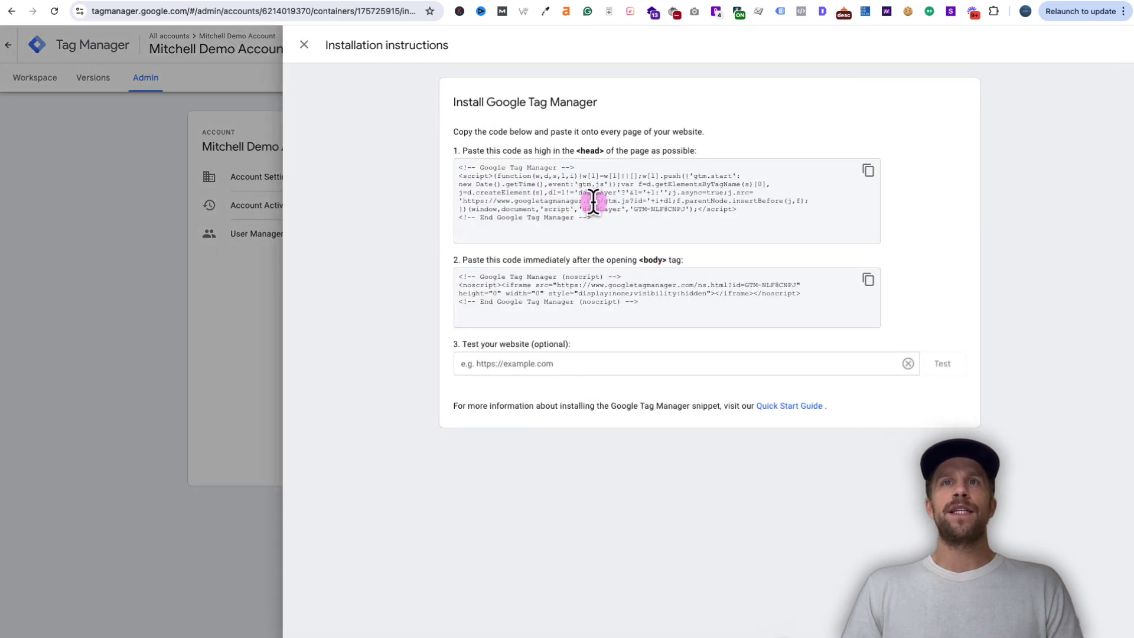
click(868, 171)
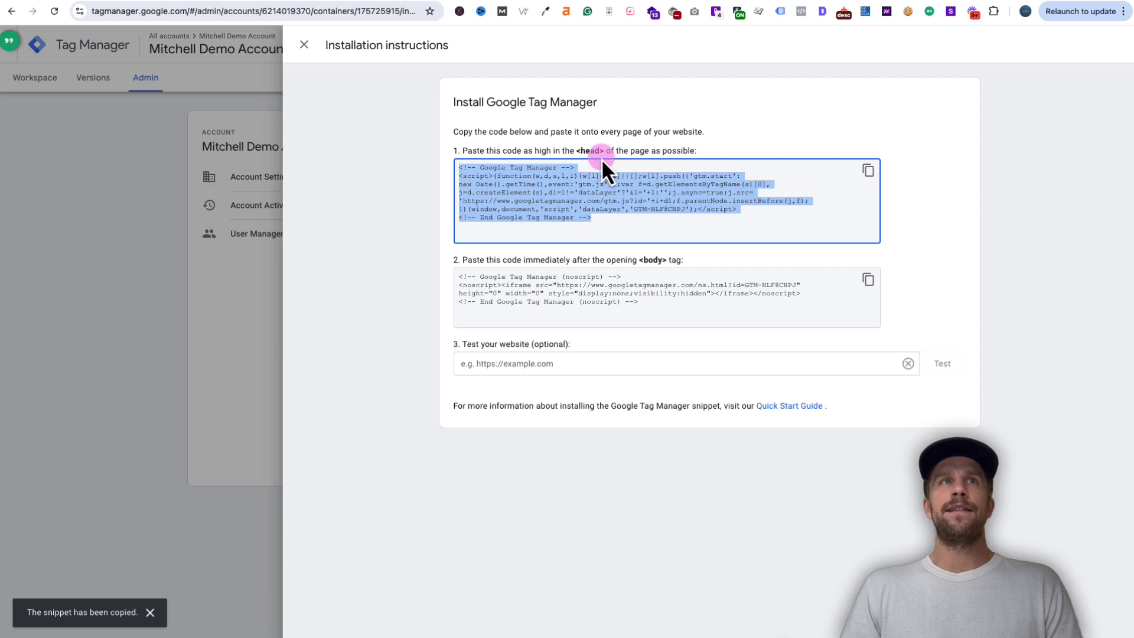
click(129, 3)
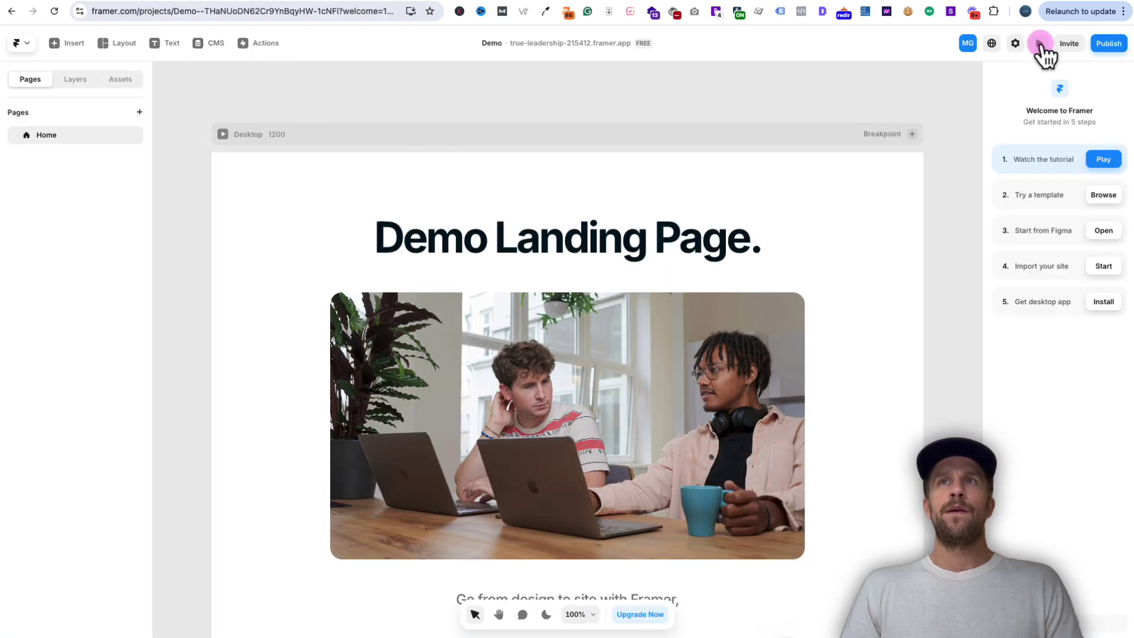
Step: Paste the Tag Manager head snippet into Framer's General settings Start of <head> custom code
click(1015, 44)
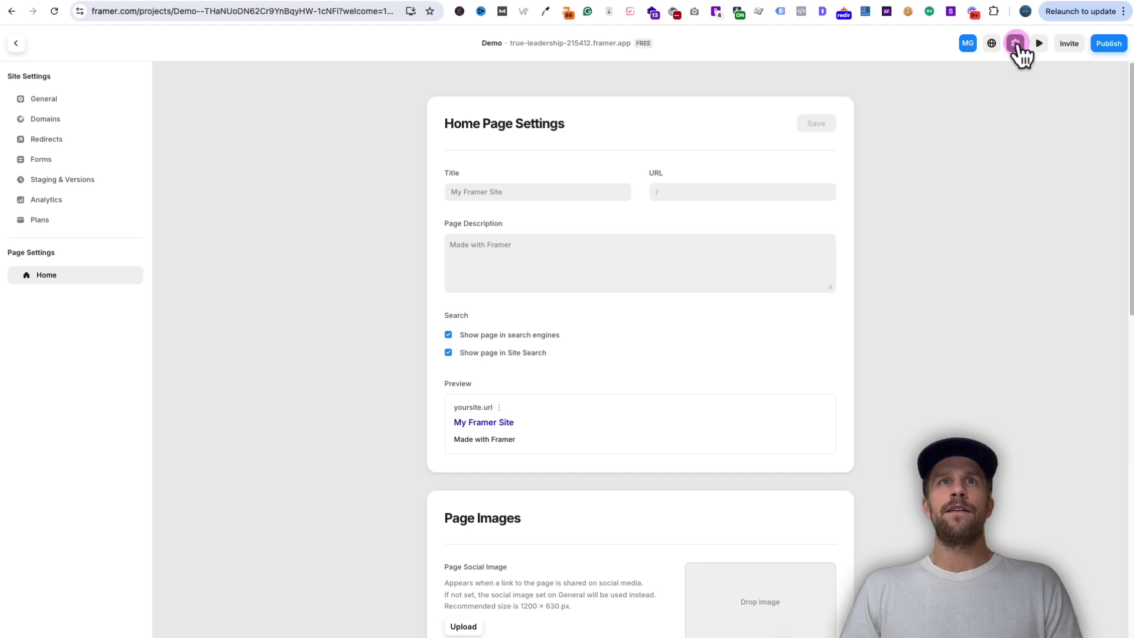
click(44, 98)
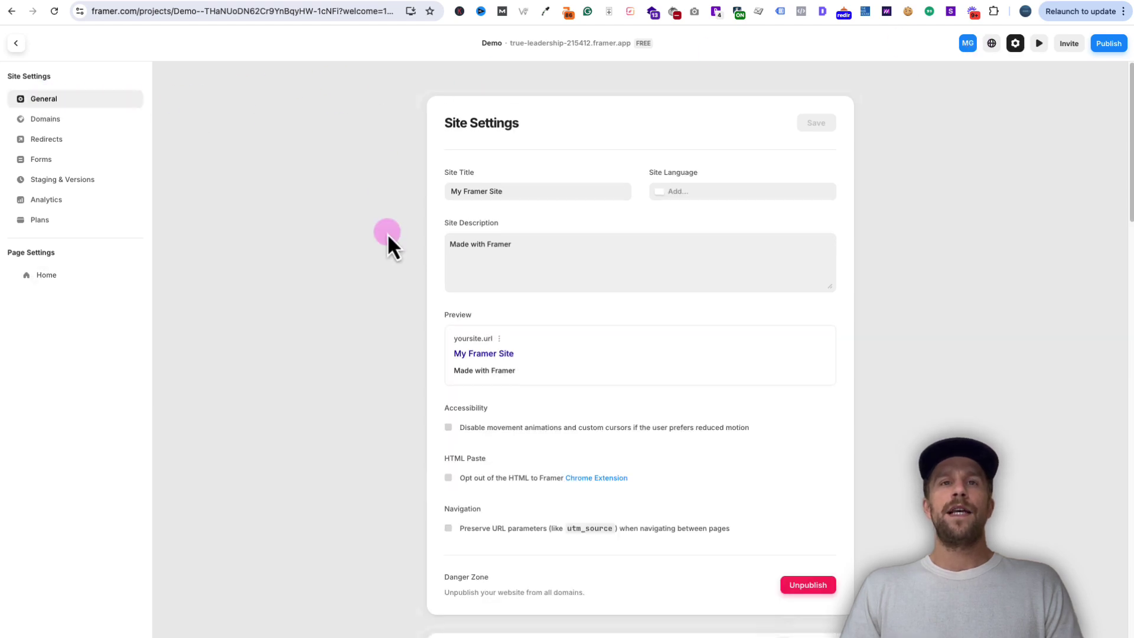
scroll(387, 236, down, 20)
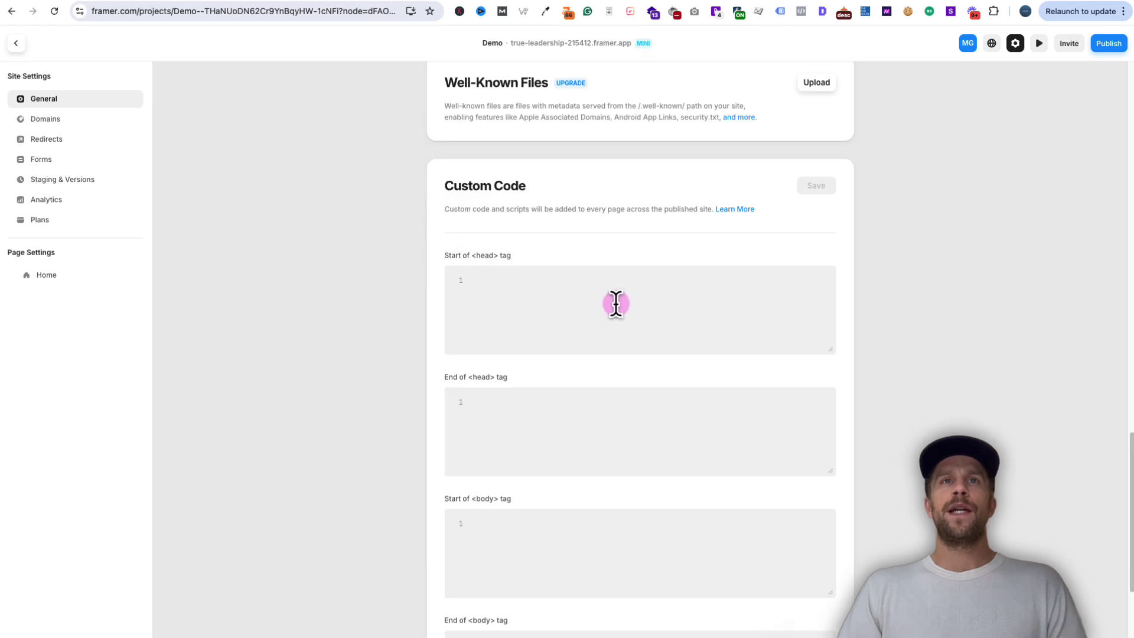
click(535, 292)
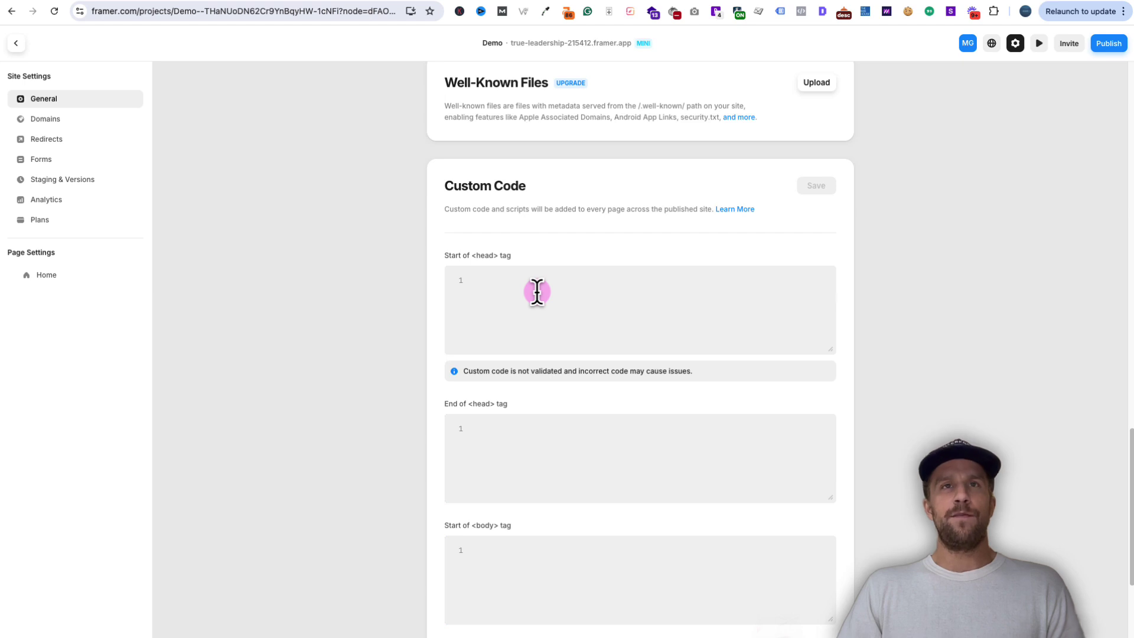
key(super+v)
scroll(570, 299, up, 3)
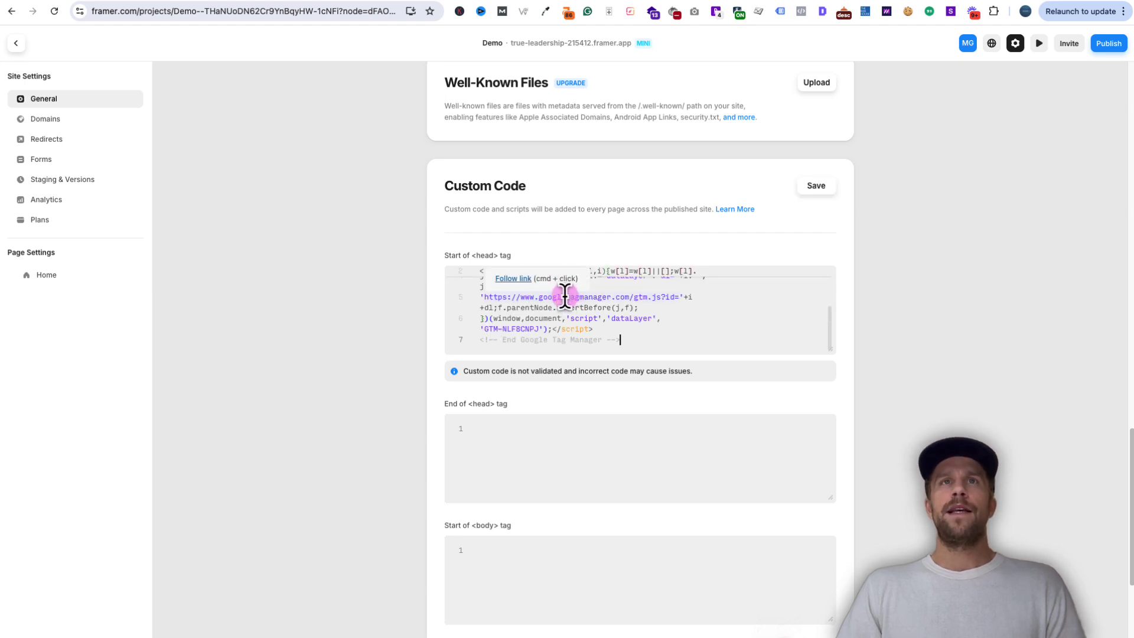
click(534, 7)
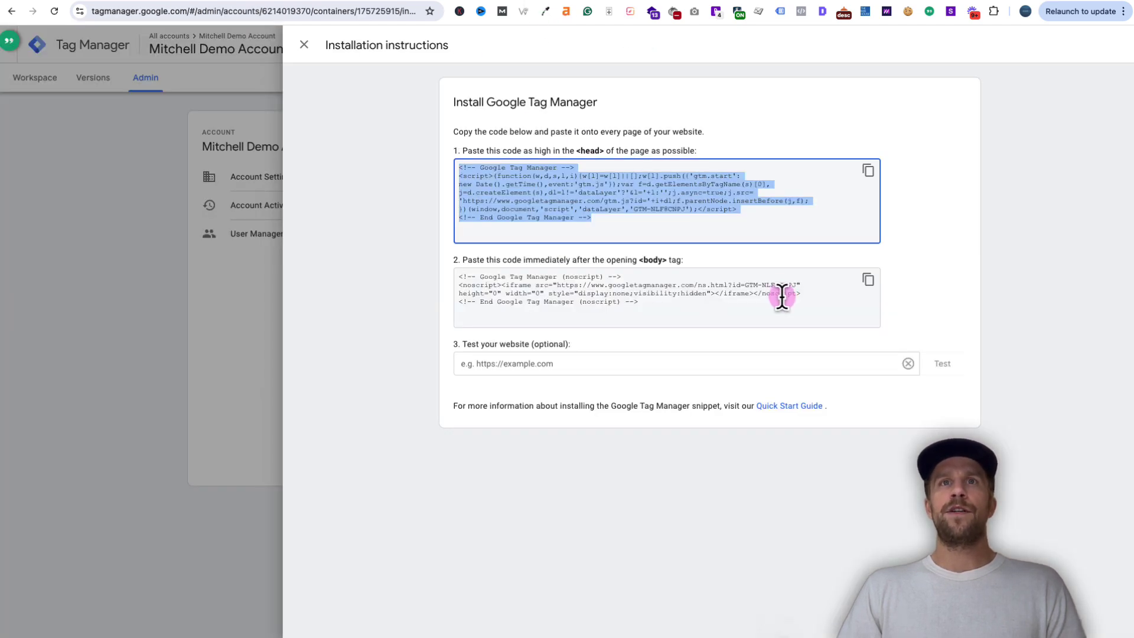
Step: Copy the GTM noscript body snippet into Framer's Start of <body> custom code
click(867, 279)
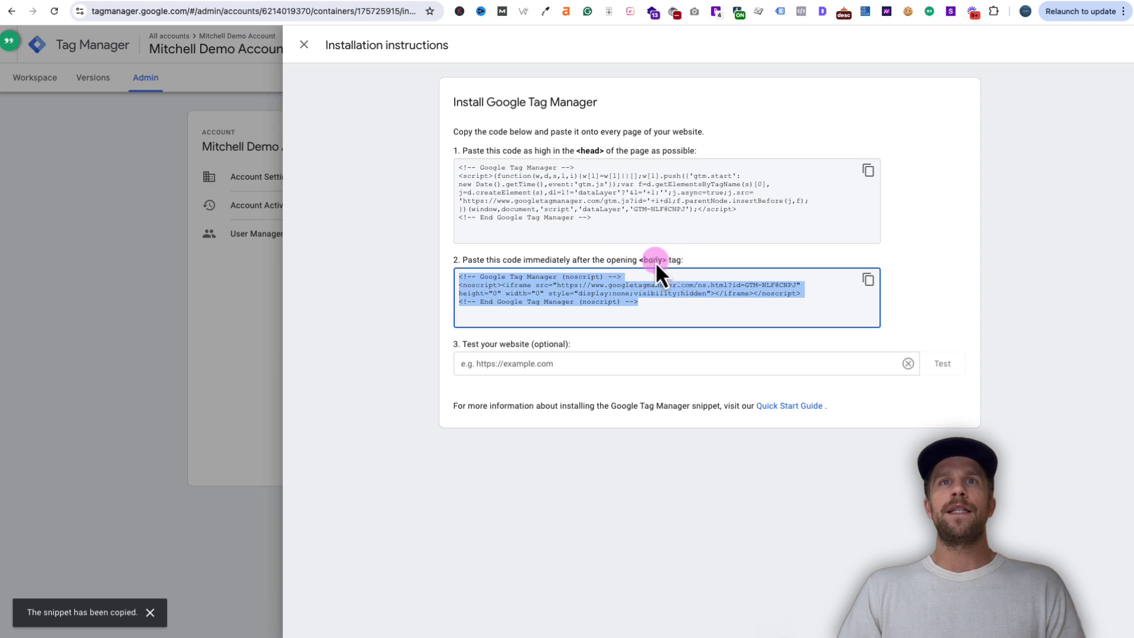
click(115, 3)
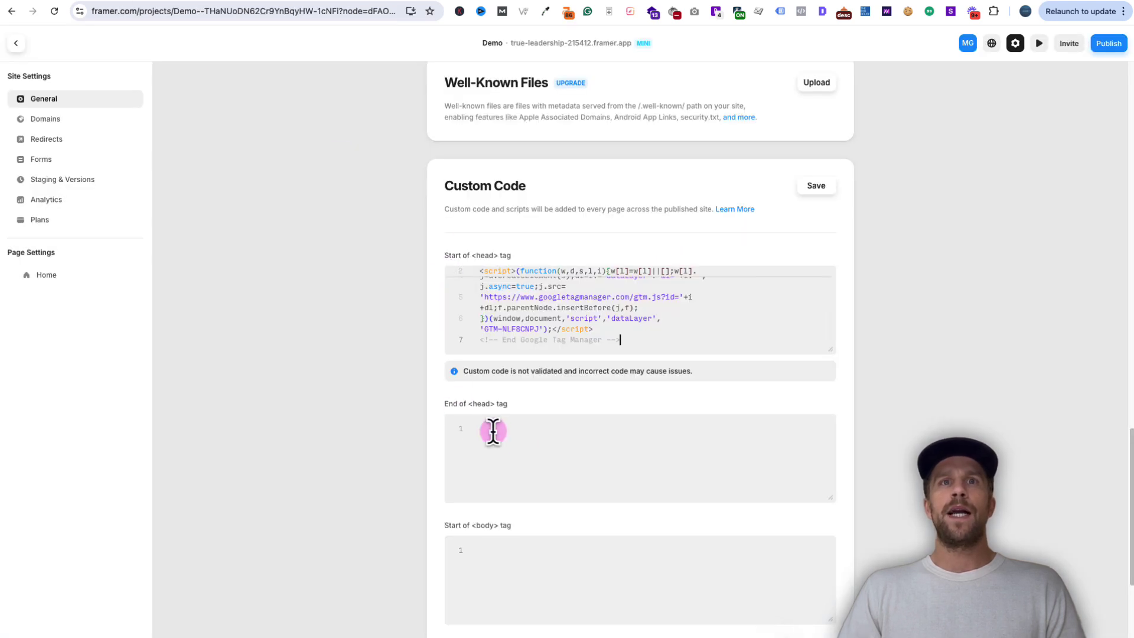
scroll(522, 485, down, 2)
click(519, 485)
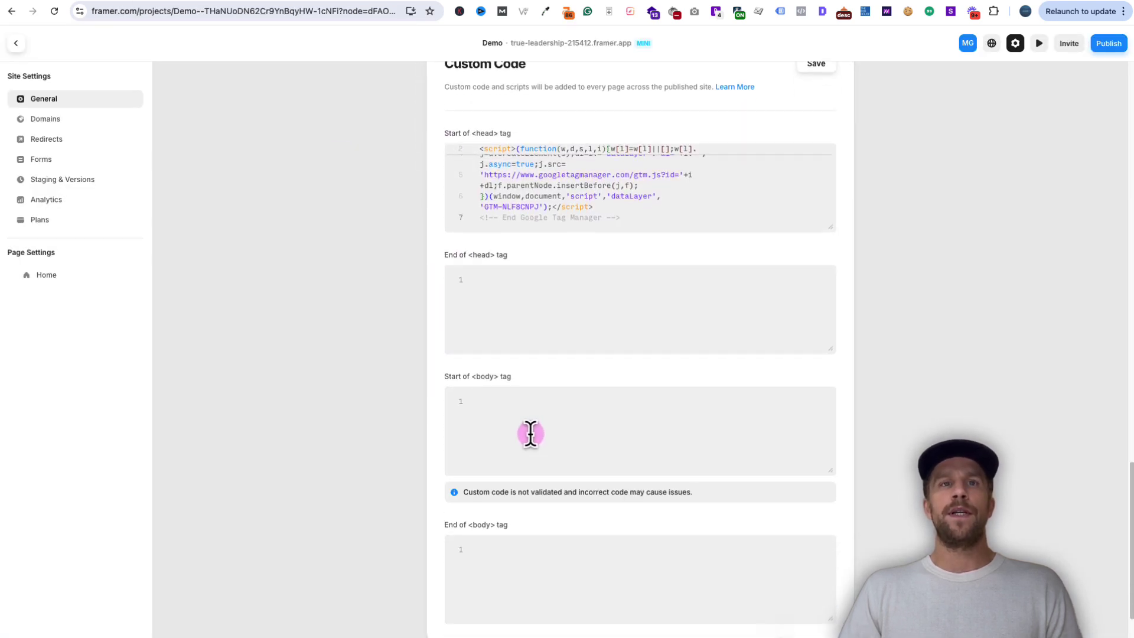
key(super+v)
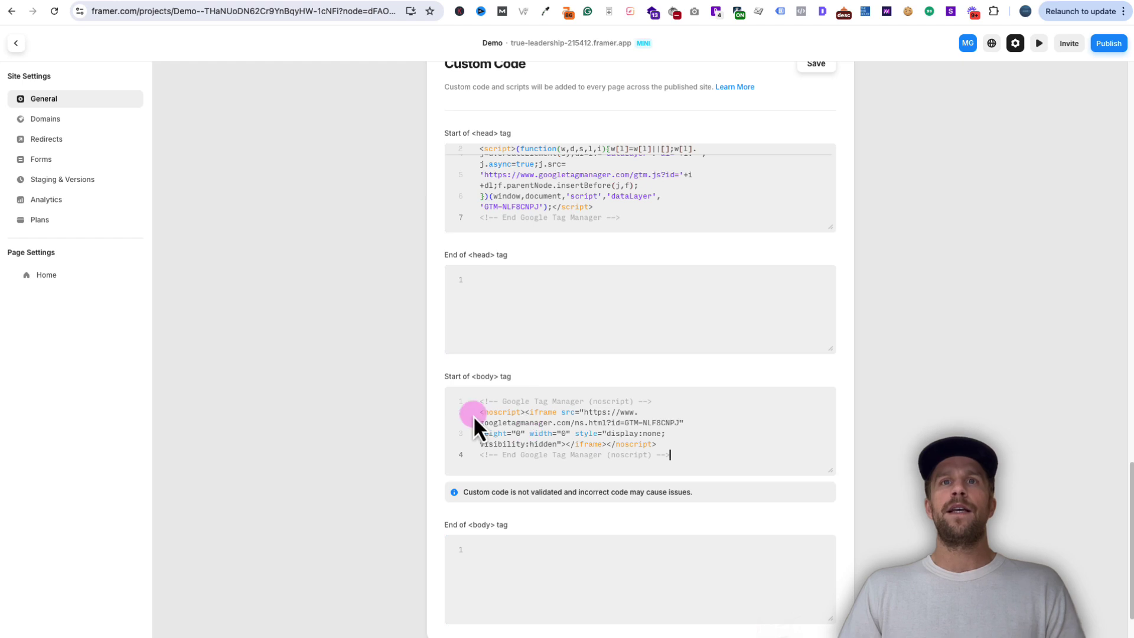
Step: Save the custom code and republish the Framer site with Update
click(811, 83)
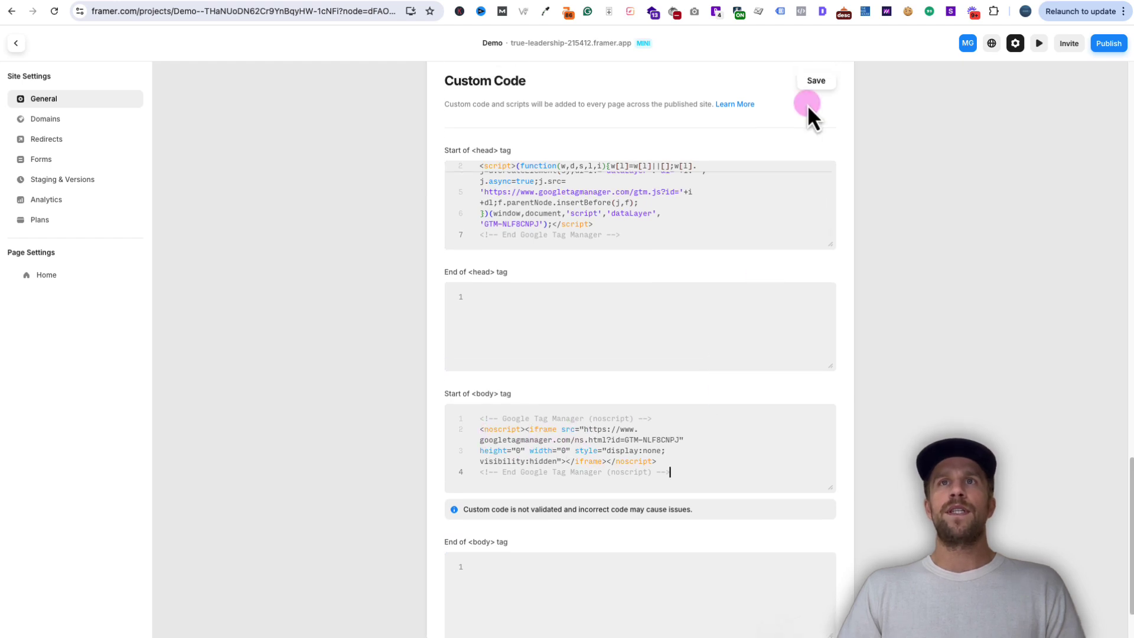
click(1104, 45)
click(1035, 153)
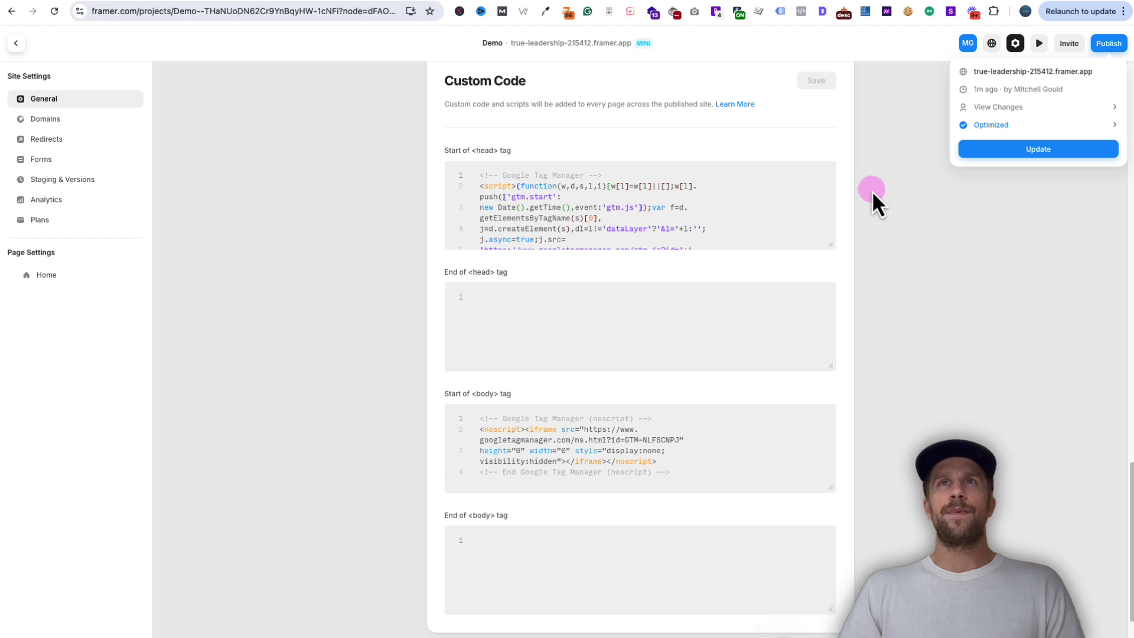
key(ctrl+Tab)
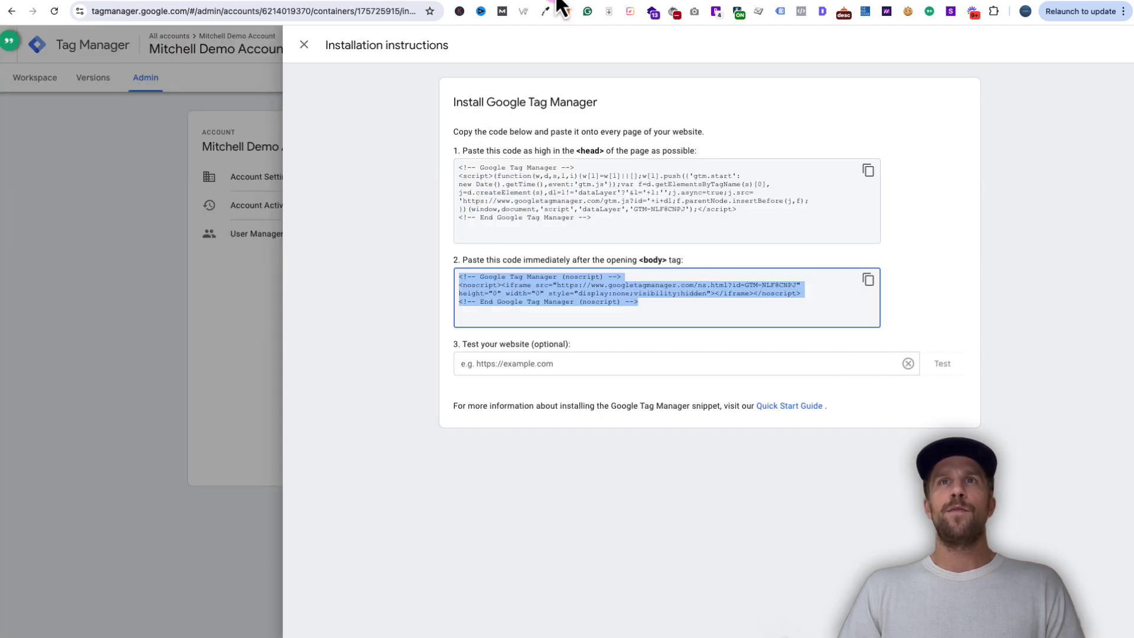
Step: Start Tag Manager preview mode using the Framer site's address
click(303, 47)
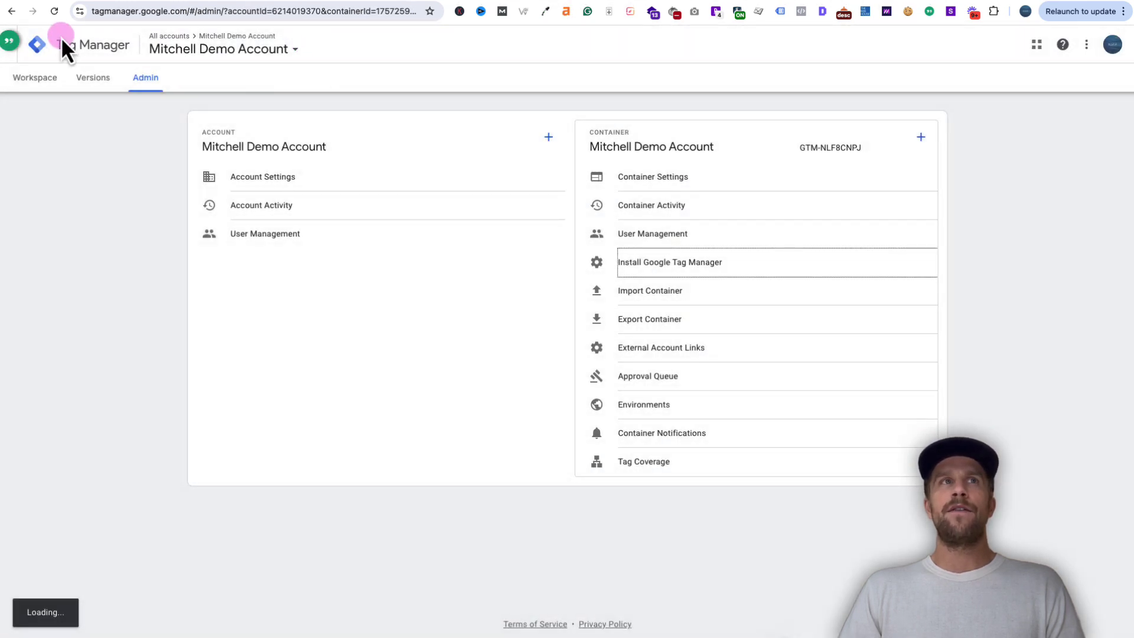
click(45, 84)
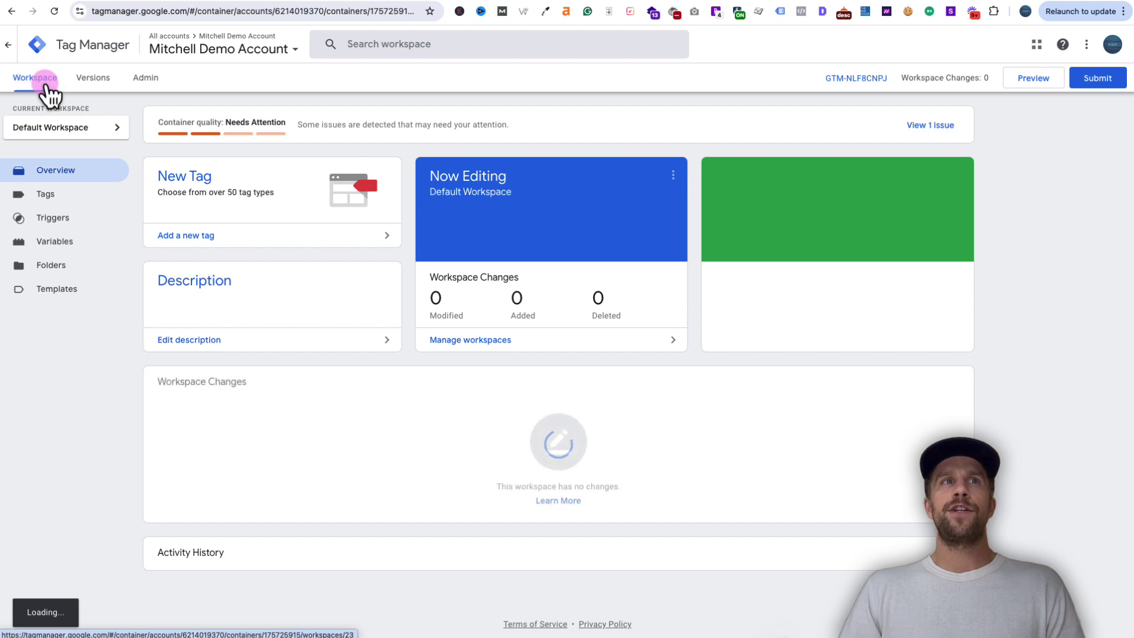
click(1039, 80)
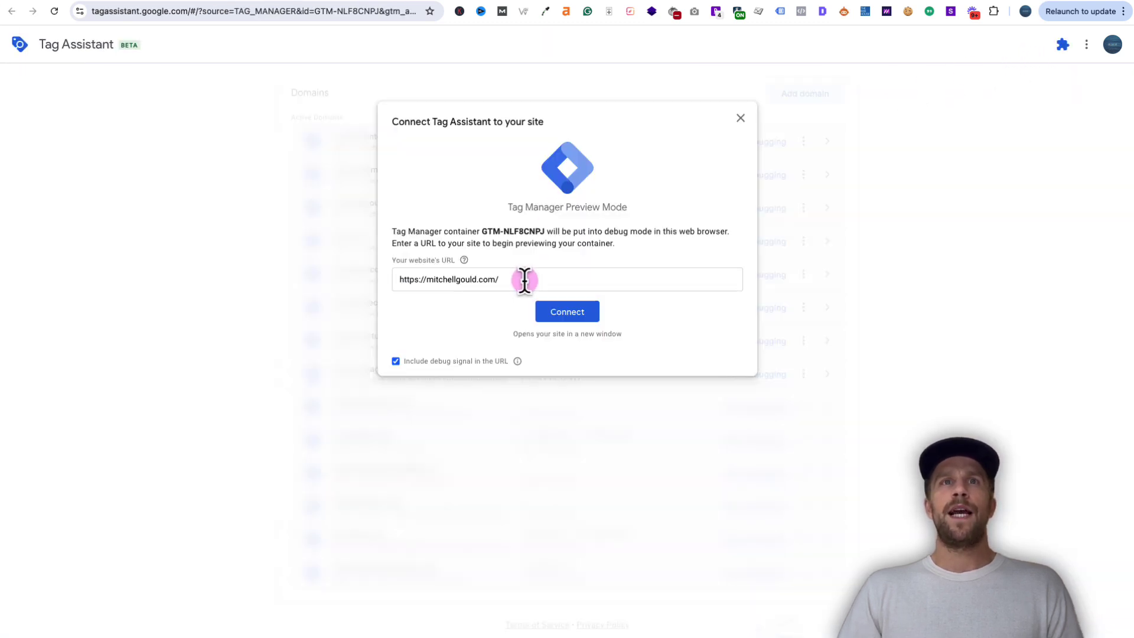
triple_click(524, 280)
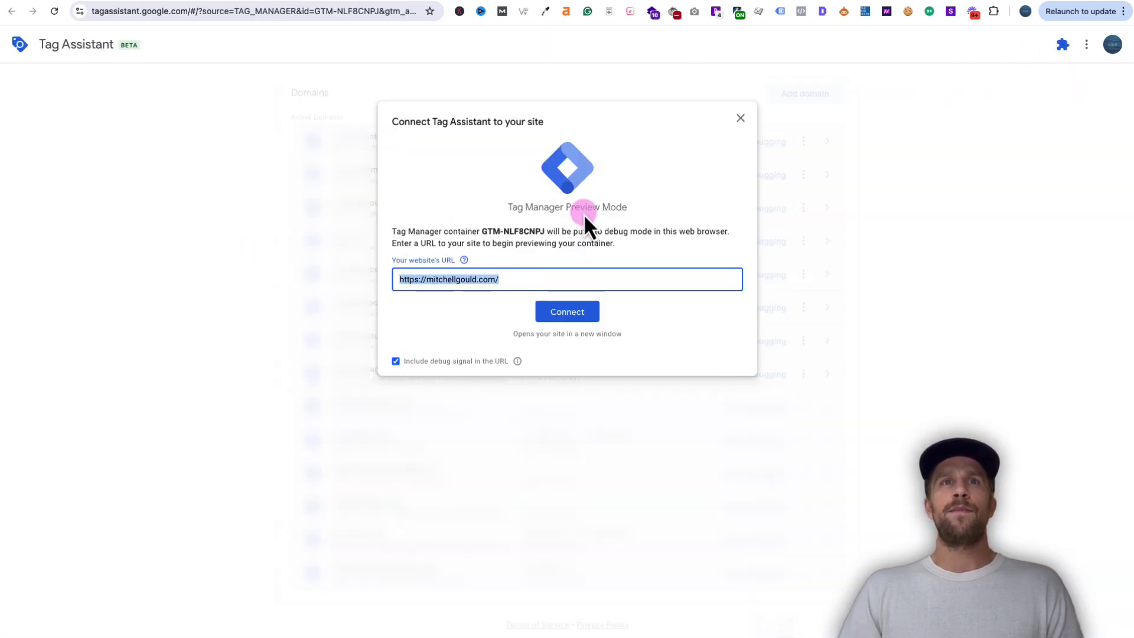
text(https://true-leadership-215412.framer.app/)
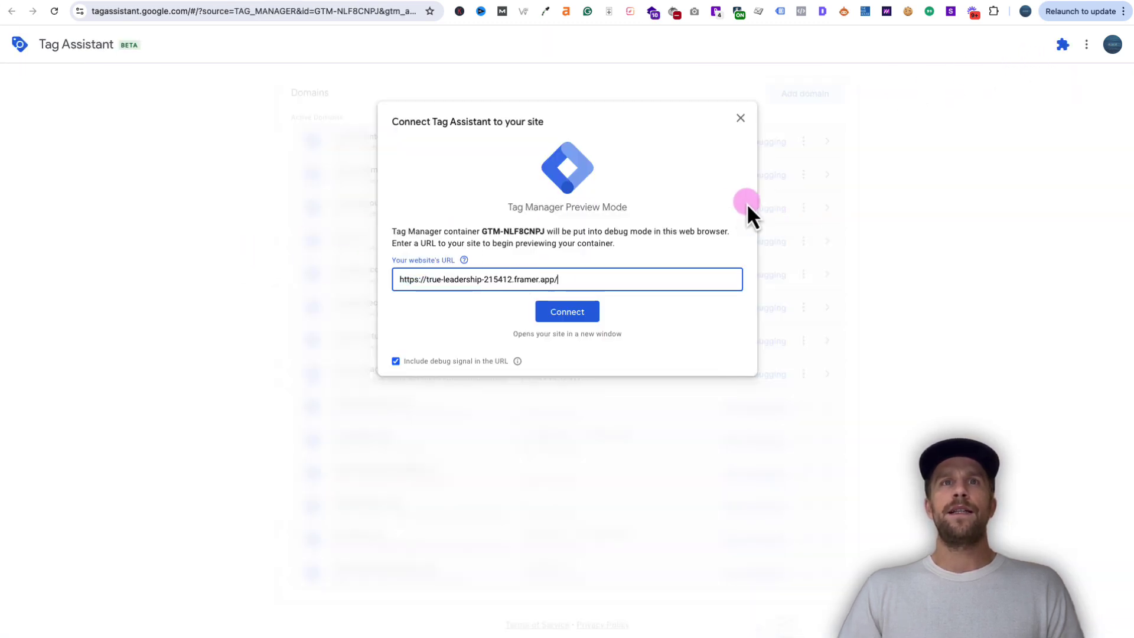
click(567, 312)
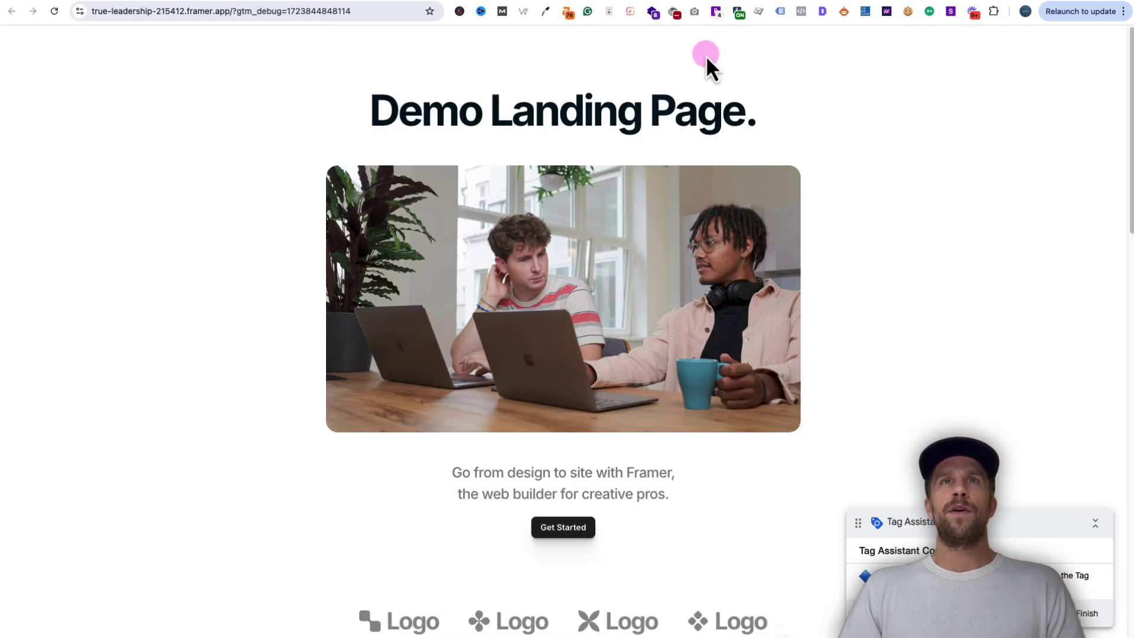
Step: Confirm the Tag Assistant connection and review the three fired tags
click(641, 5)
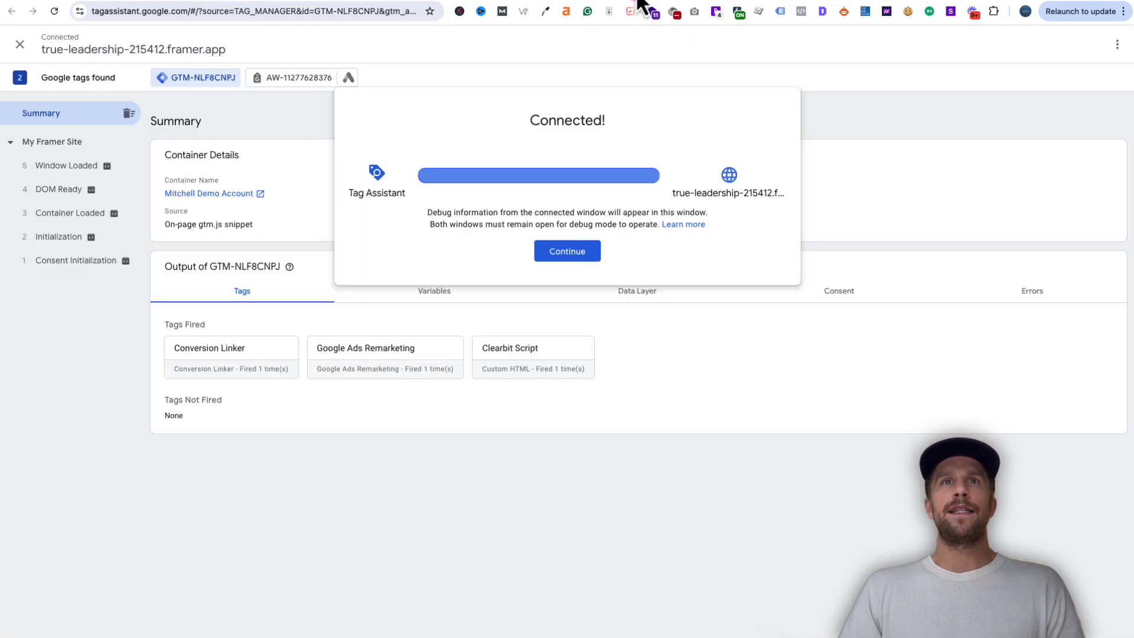
click(563, 255)
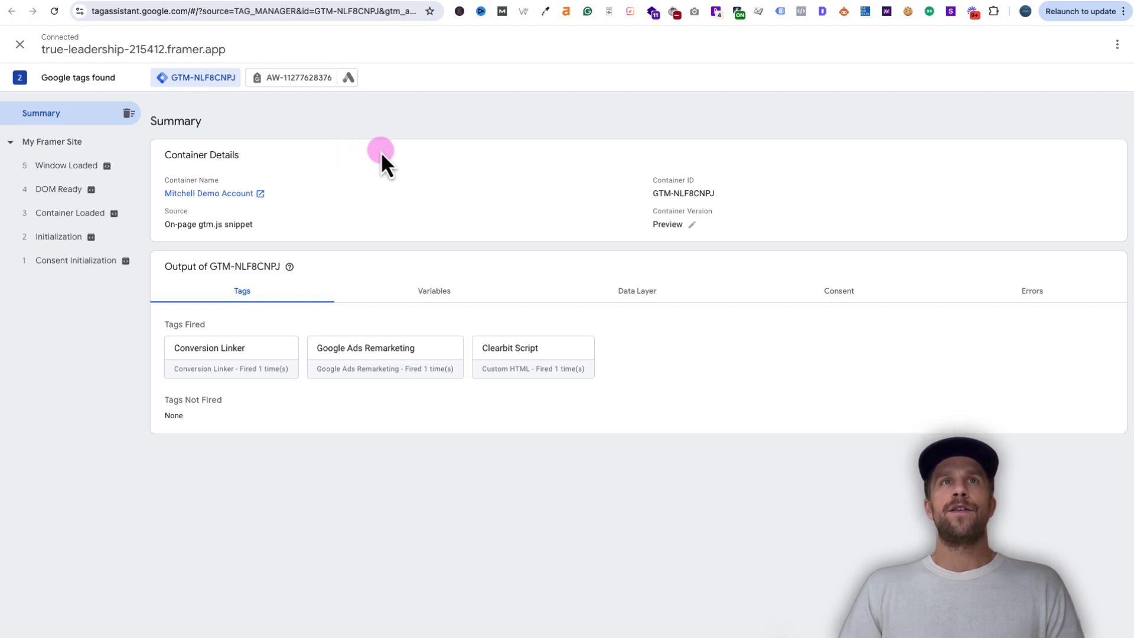
click(490, 2)
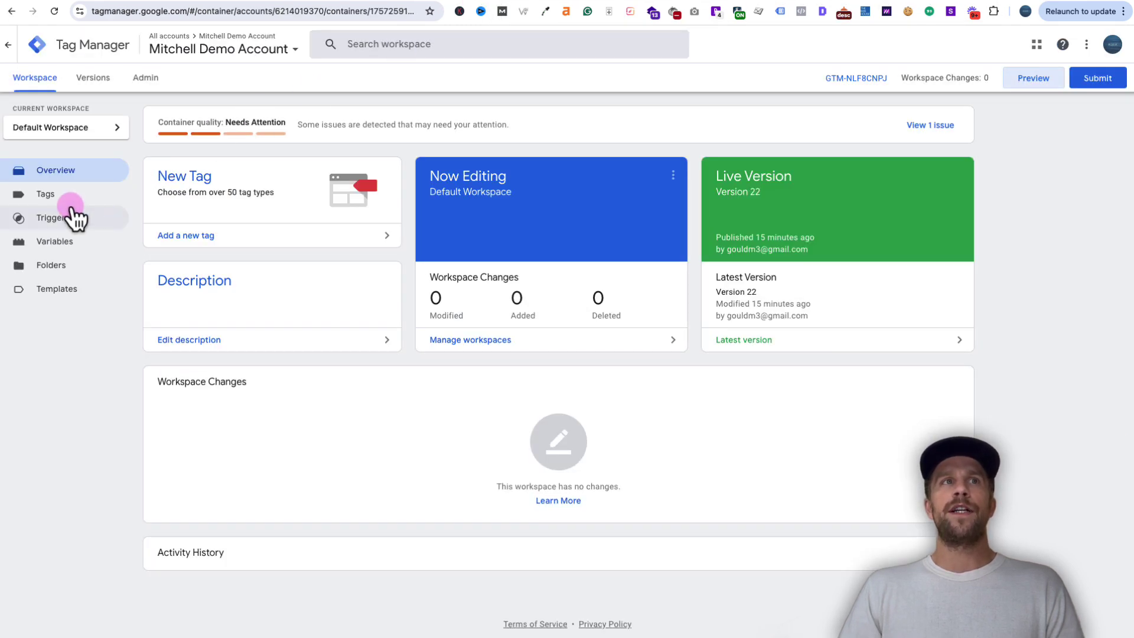
Step: Start a new Untitled Tag from the Tags list, then bring up LinkedIn's Signals manager
click(45, 195)
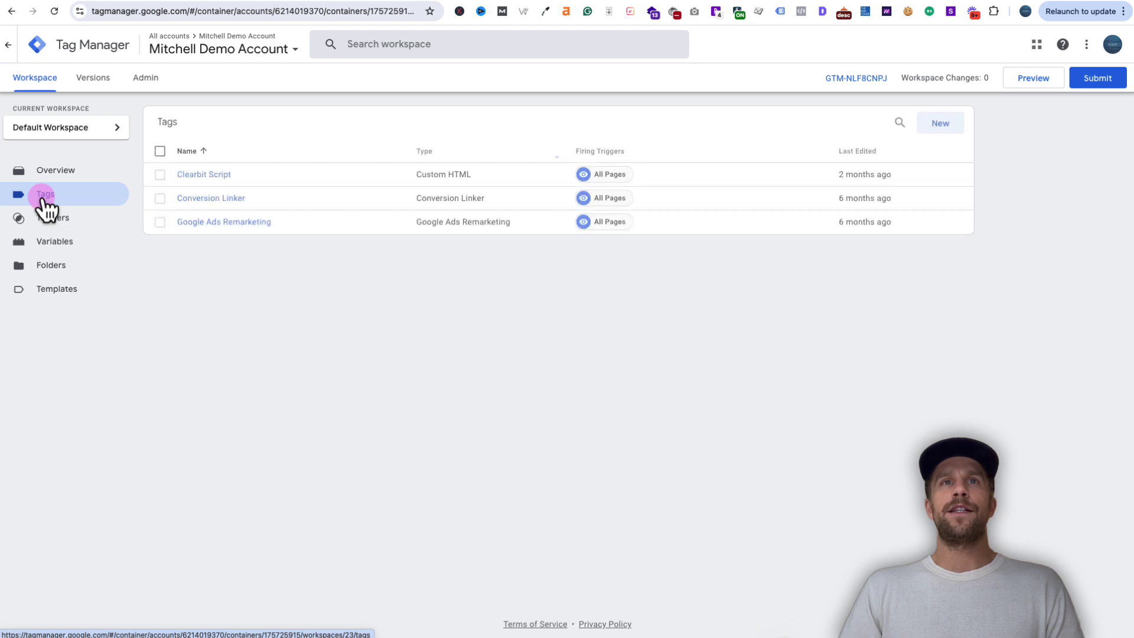
click(943, 125)
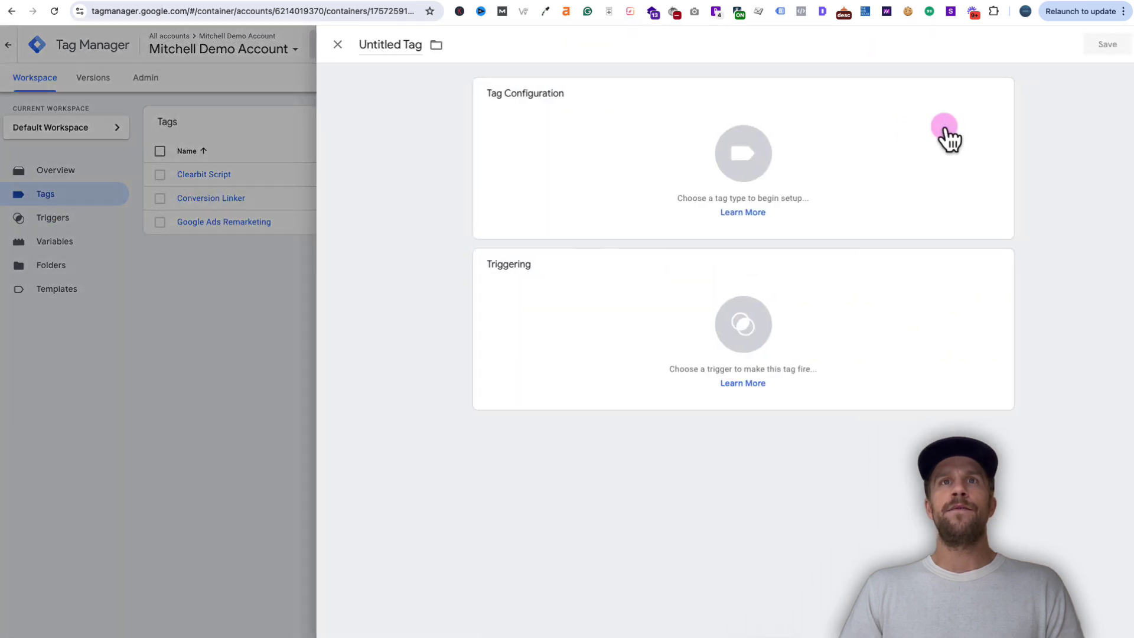
click(346, 6)
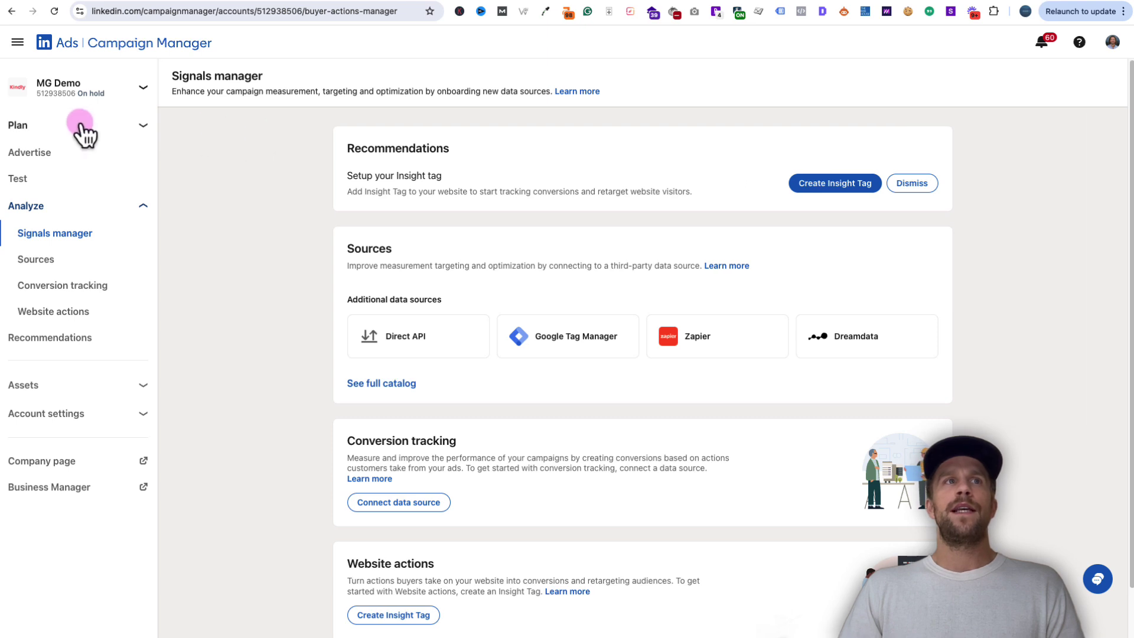
Step: Create a new Insight Tag in LinkedIn Campaign Manager's Signals manager
click(141, 206)
click(139, 208)
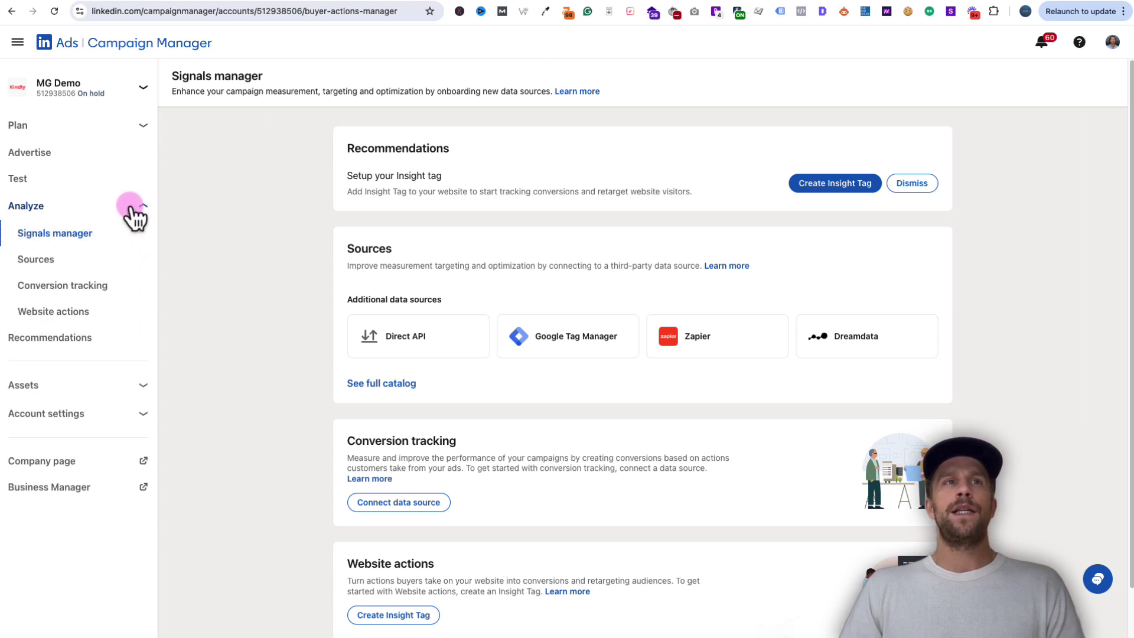
click(76, 235)
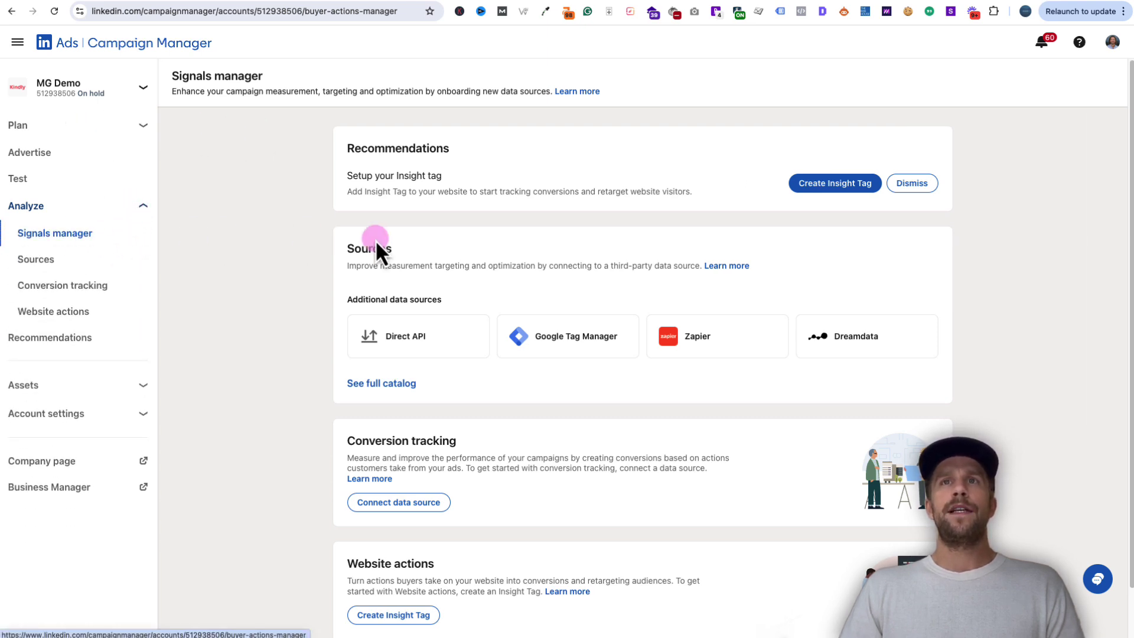
click(835, 184)
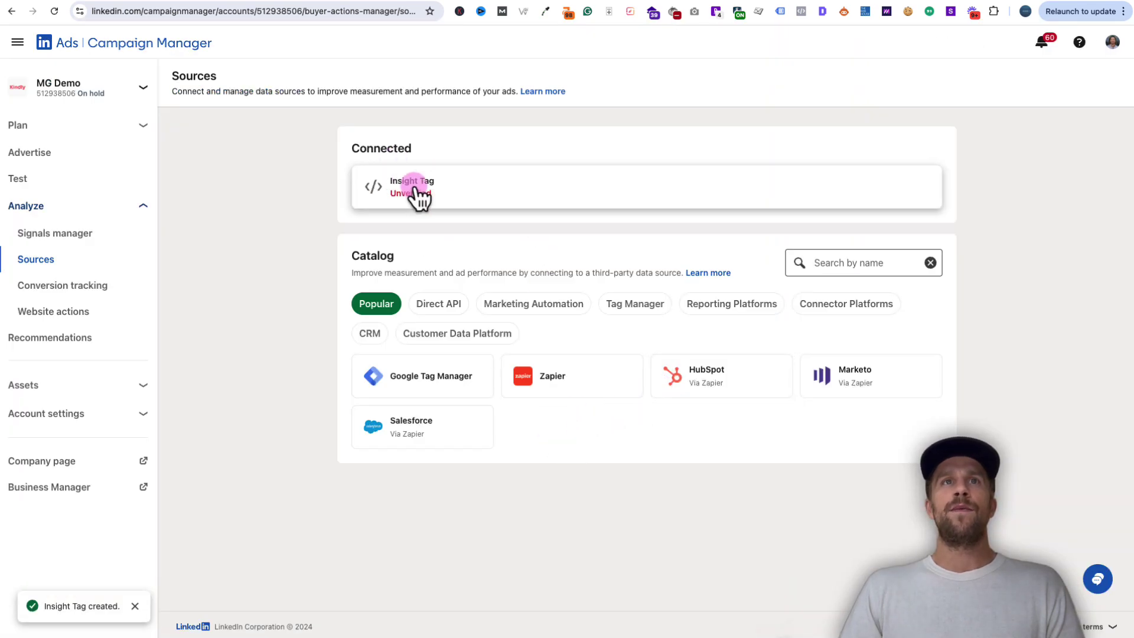
Step: Copy the Insight Tag's partner ID from the 'I will use a tag manager' instructions
click(460, 197)
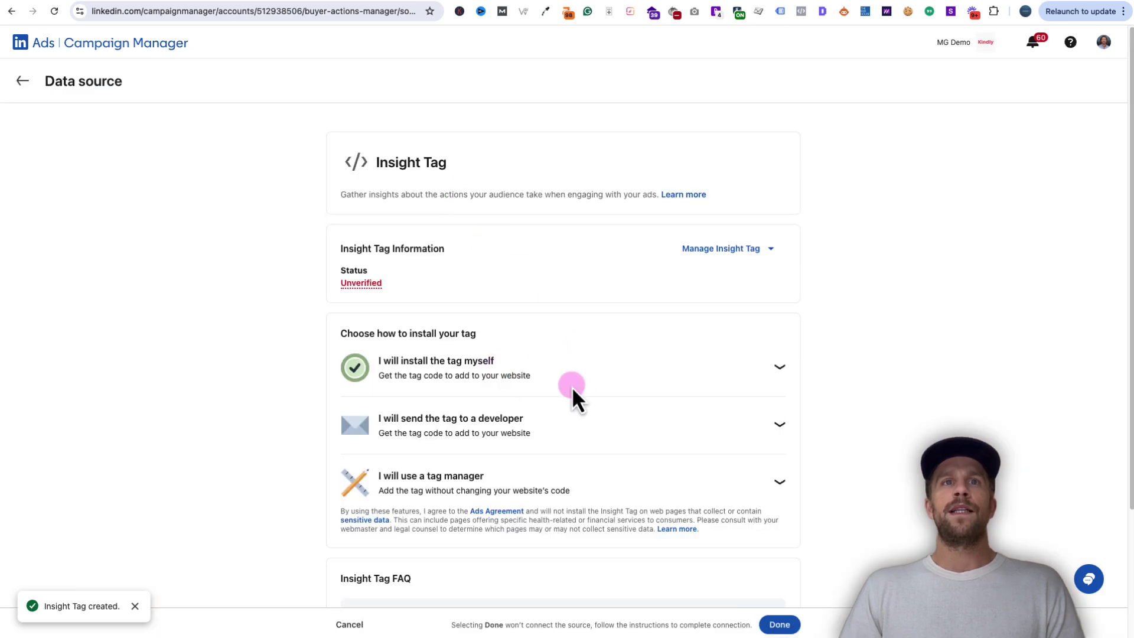
scroll(571, 389, down, 3)
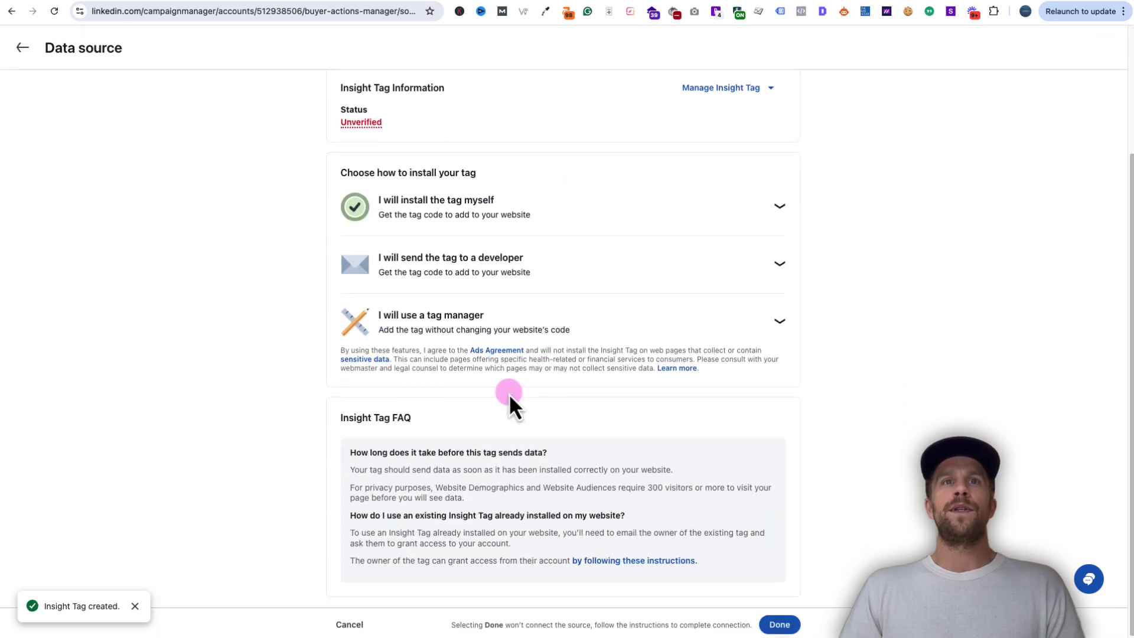
click(502, 326)
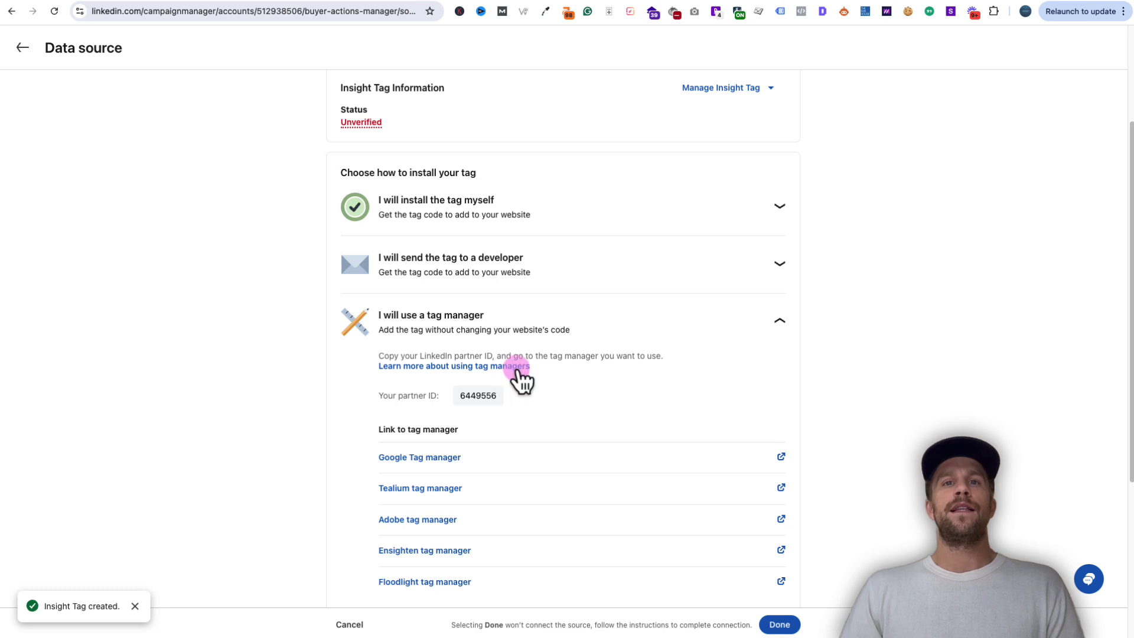
click(478, 396)
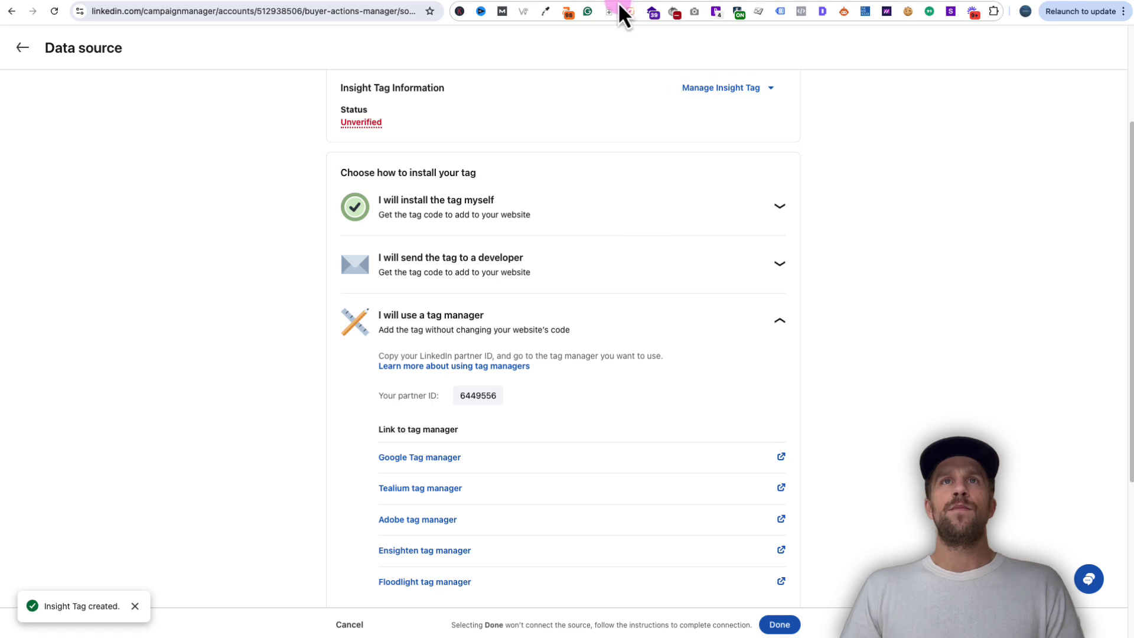
click(507, 4)
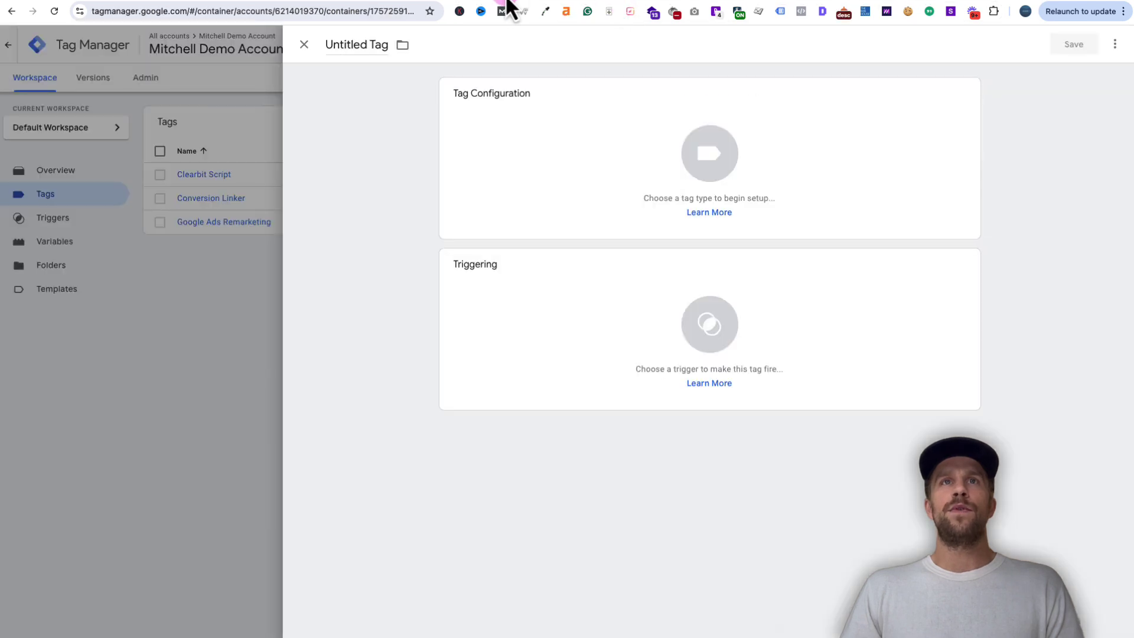
Step: Name the tag 'LinkedIn Insight Tag' and set its type to the LinkedIn InsightTag 2.0 template
click(359, 45)
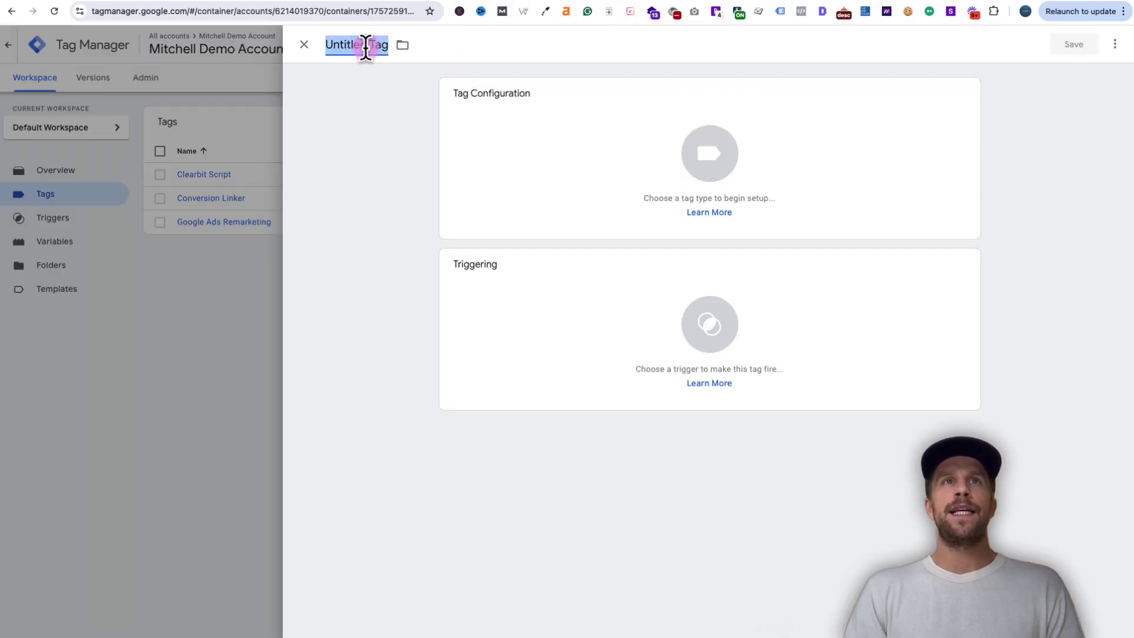
text(LinkedIn Insight Tag)
click(555, 152)
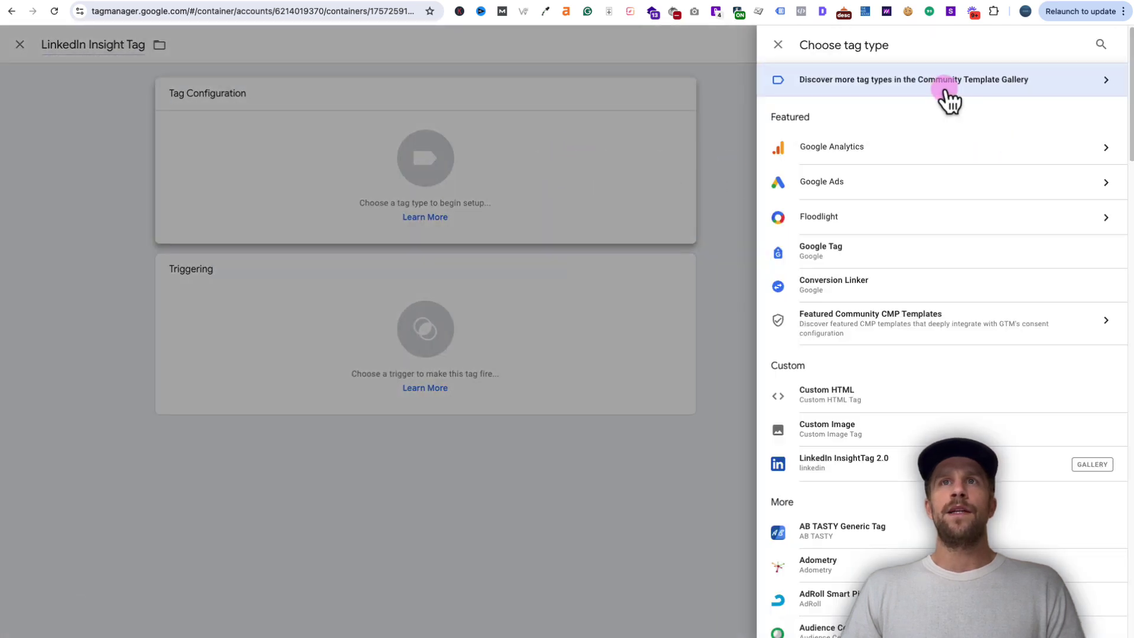
click(931, 94)
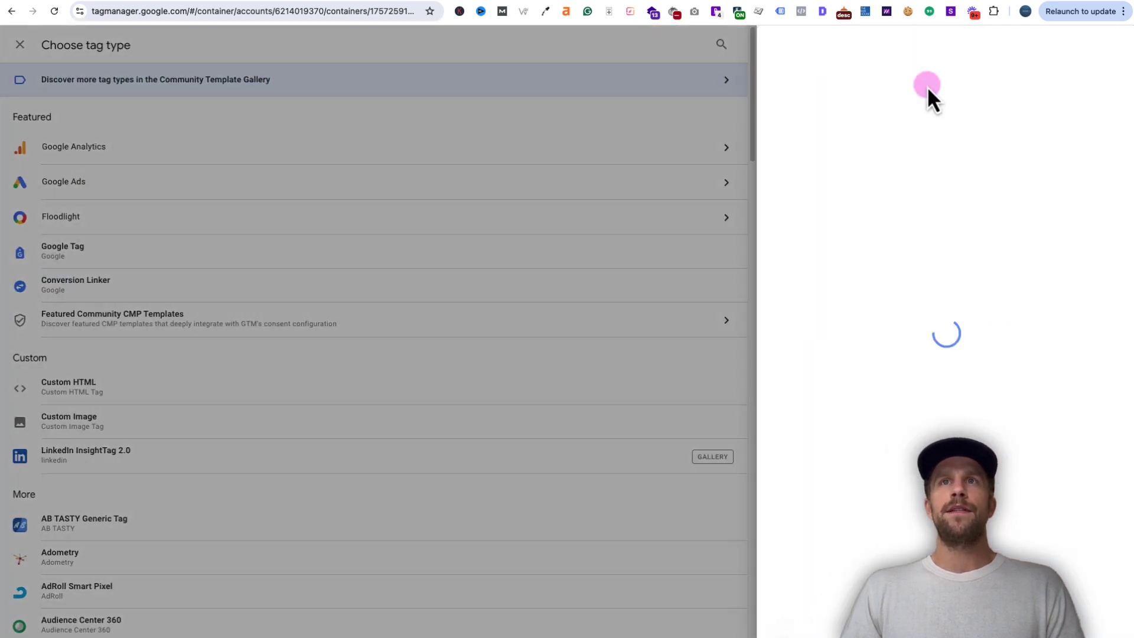
click(1107, 47)
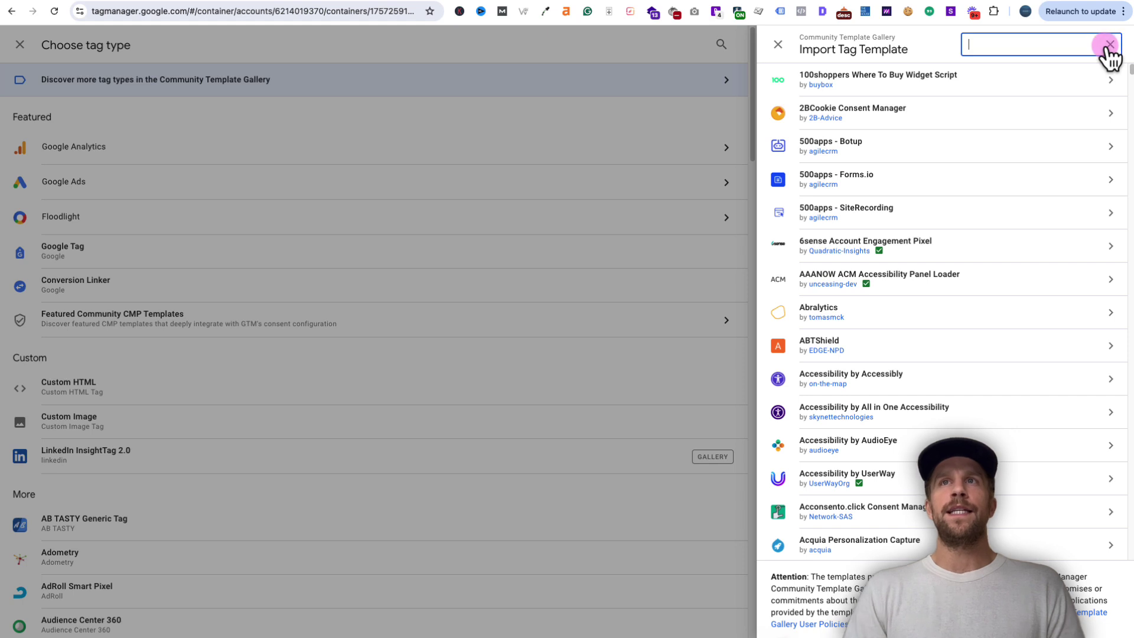
text(linkedin)
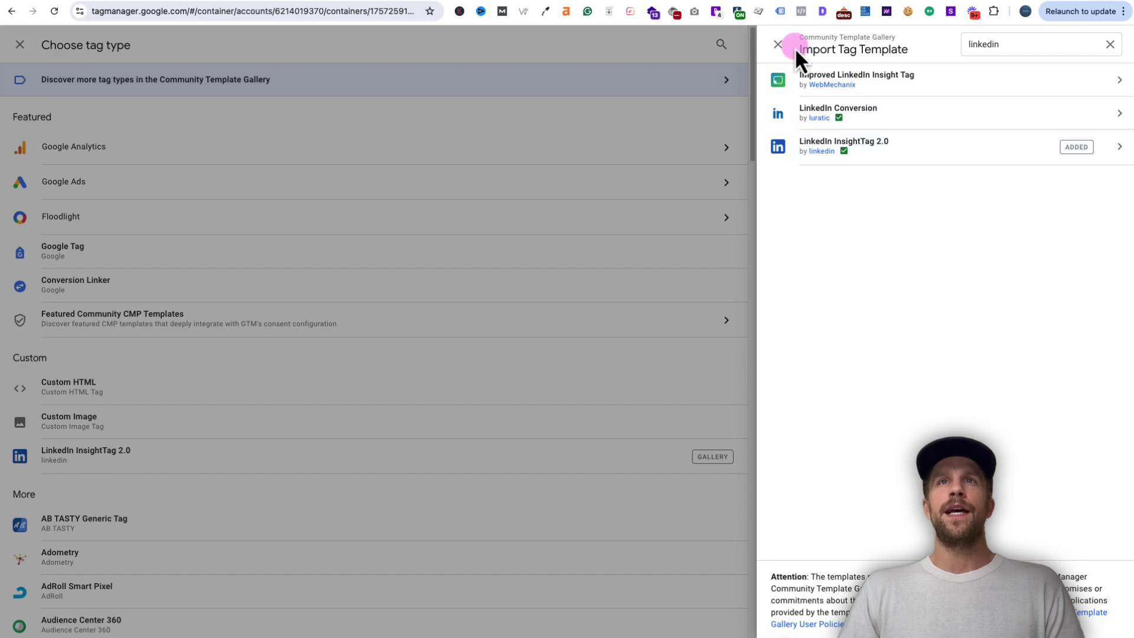
click(777, 45)
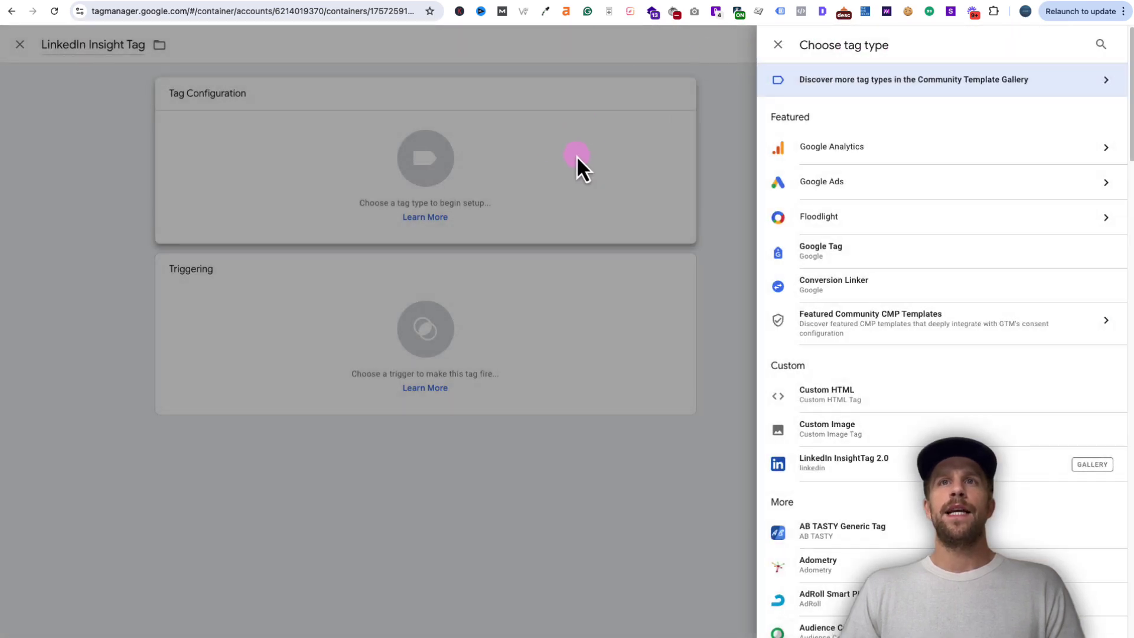
click(852, 462)
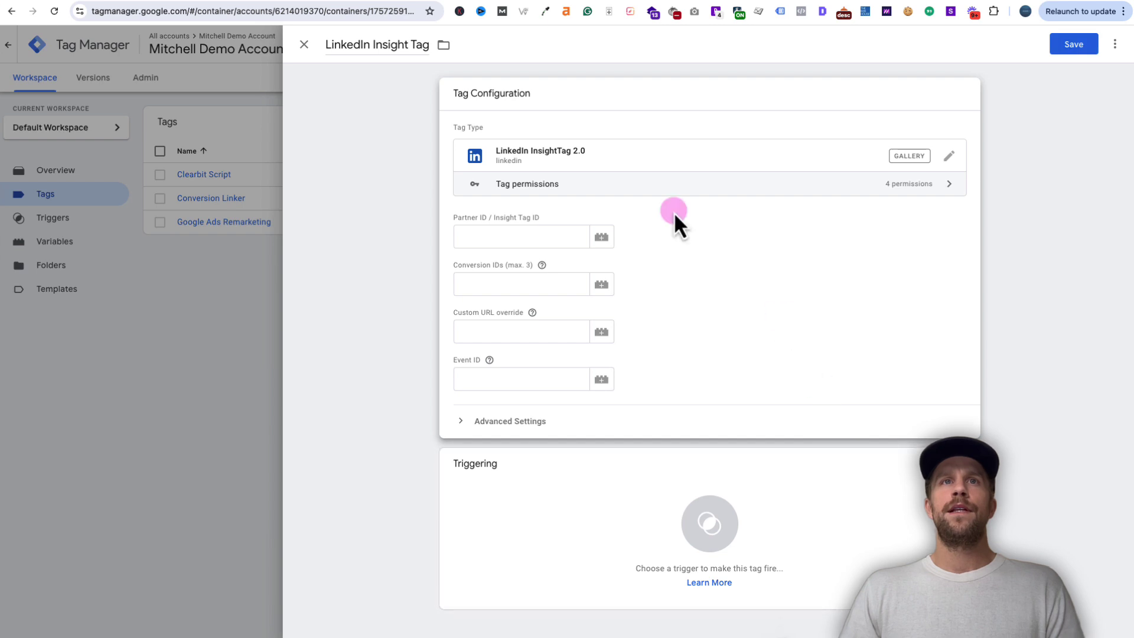
Step: Paste the partner ID, set the All Pages trigger, and save the LinkedIn Insight Tag
click(505, 235)
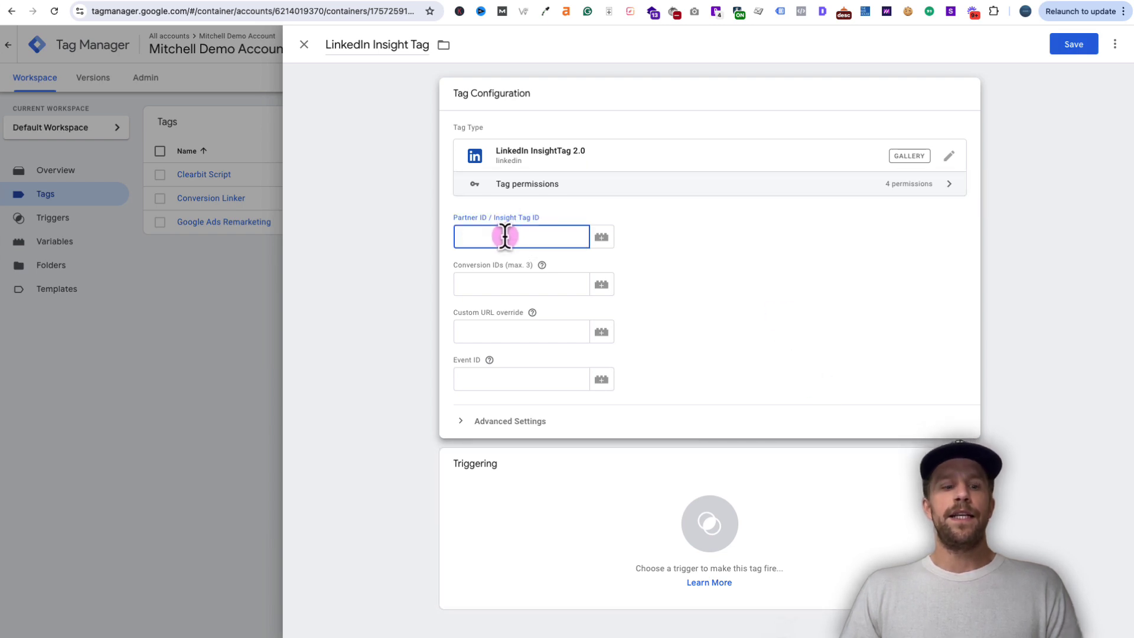
key(super+v)
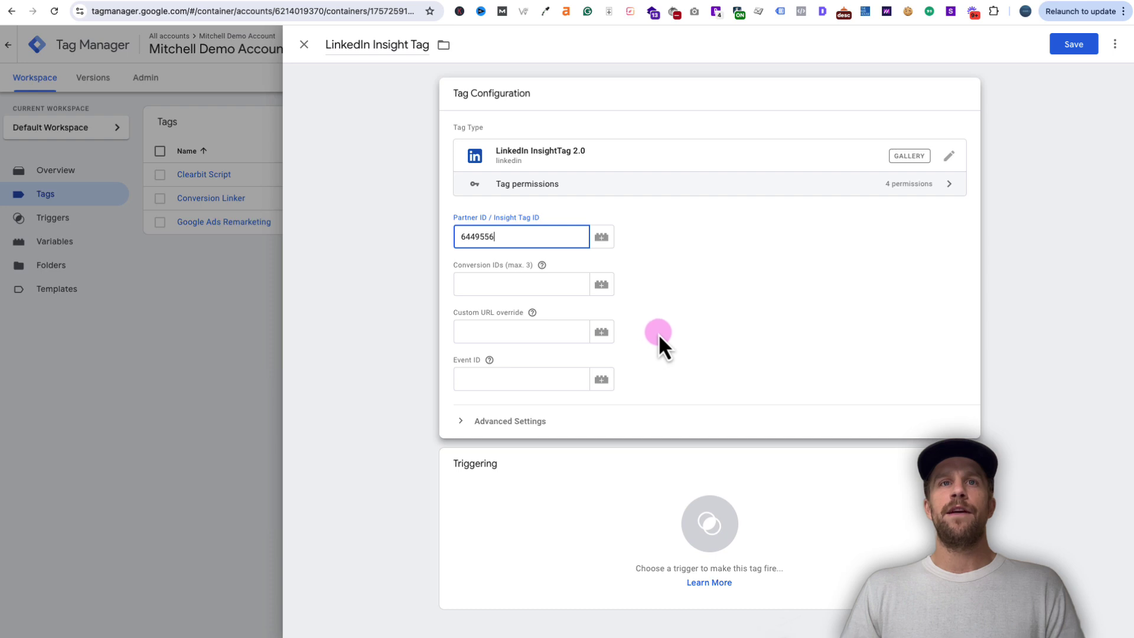
click(584, 492)
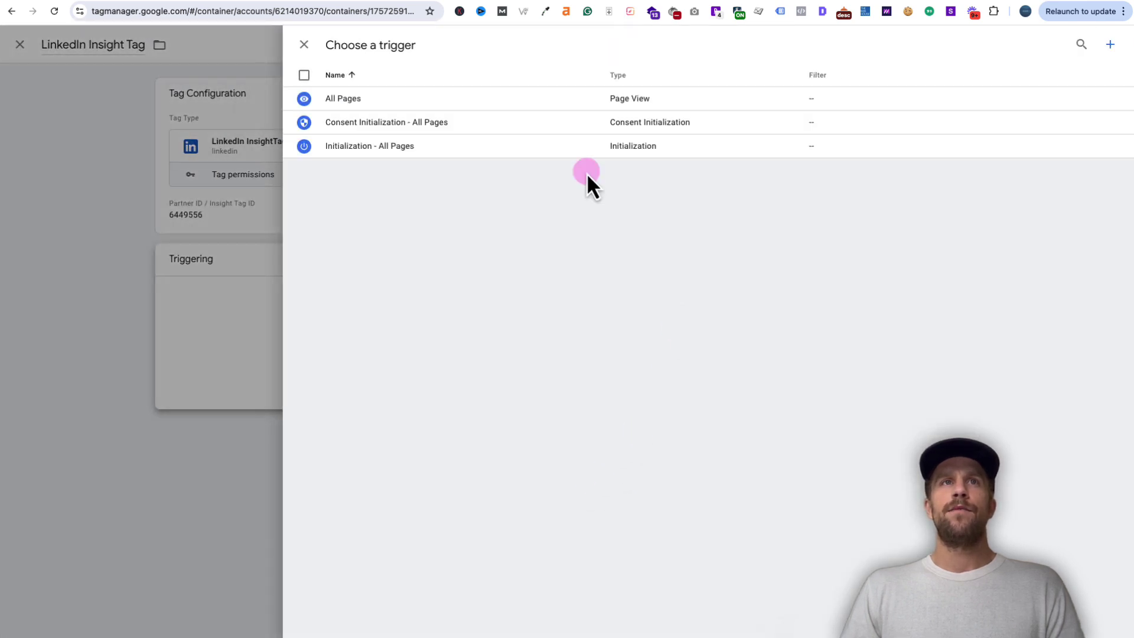
click(378, 101)
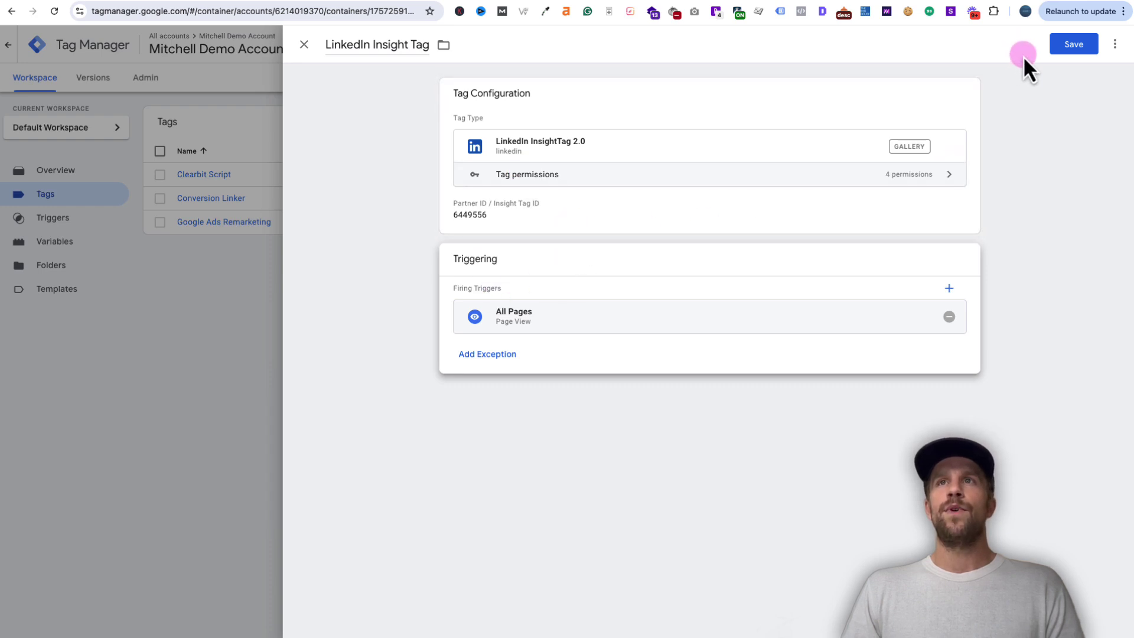
click(1074, 46)
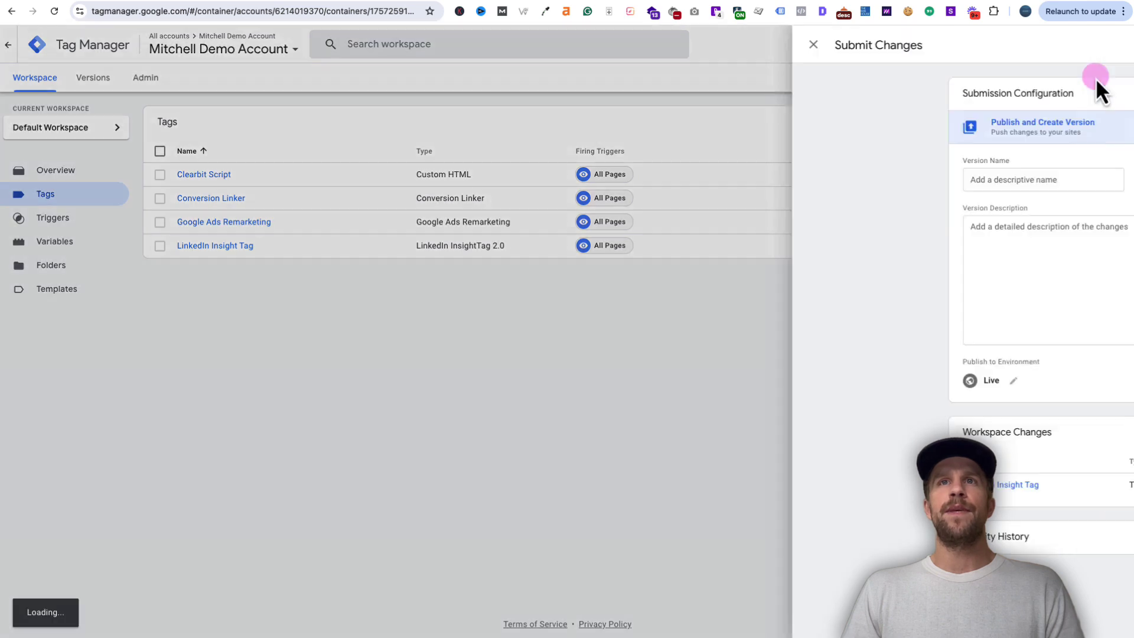
Step: Submit and publish the changes as version 'Added LinkedIn Insight Tag'
click(498, 170)
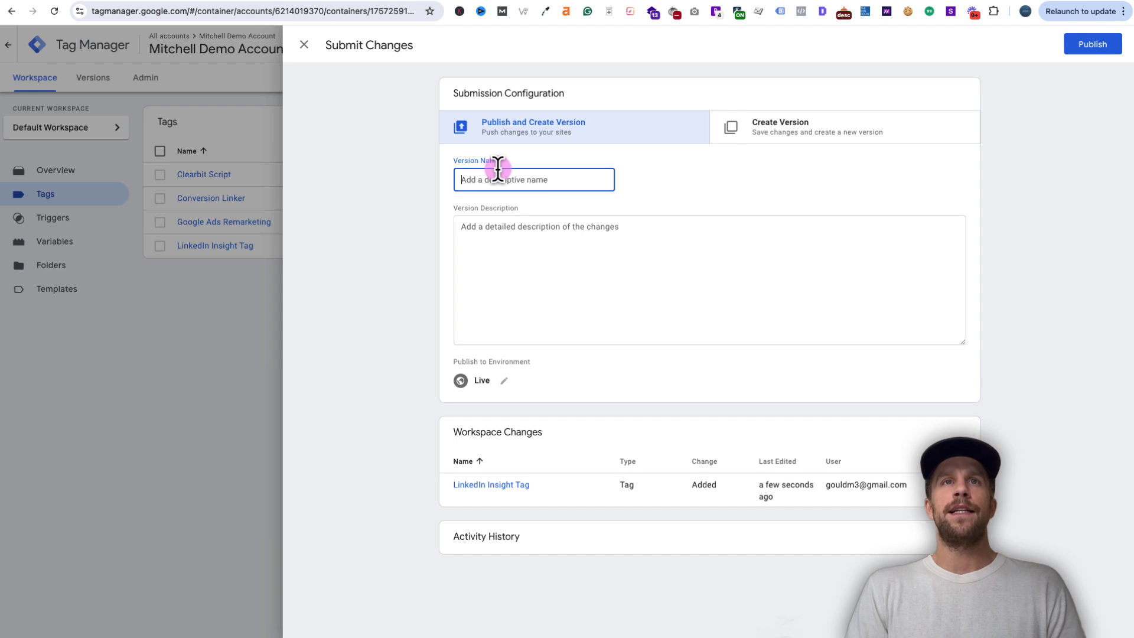
text(Added LinkedIn Insight Tag)
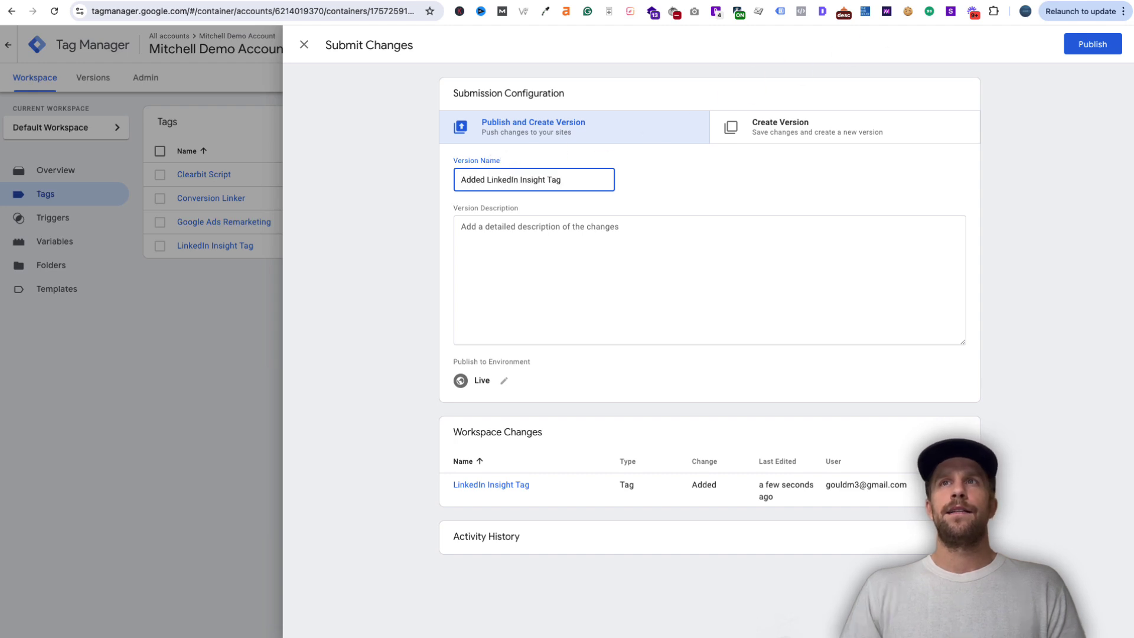
click(1077, 43)
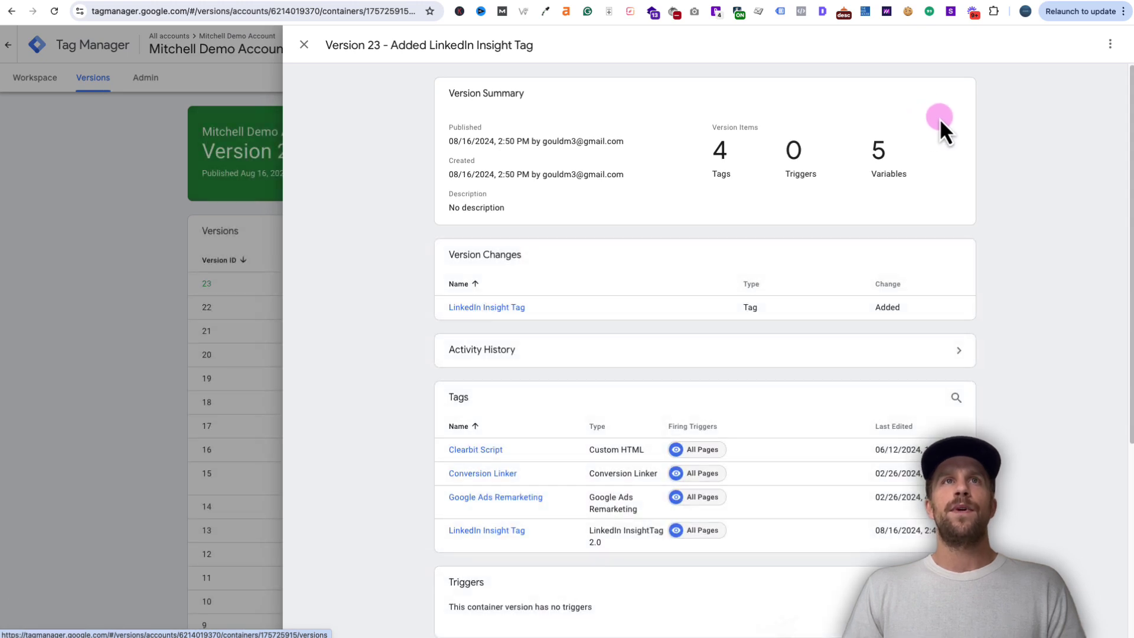
key(super+grave)
Step: Reload the live landing page and inspect it with the LinkedIn Insight Tag Checker
key(Return)
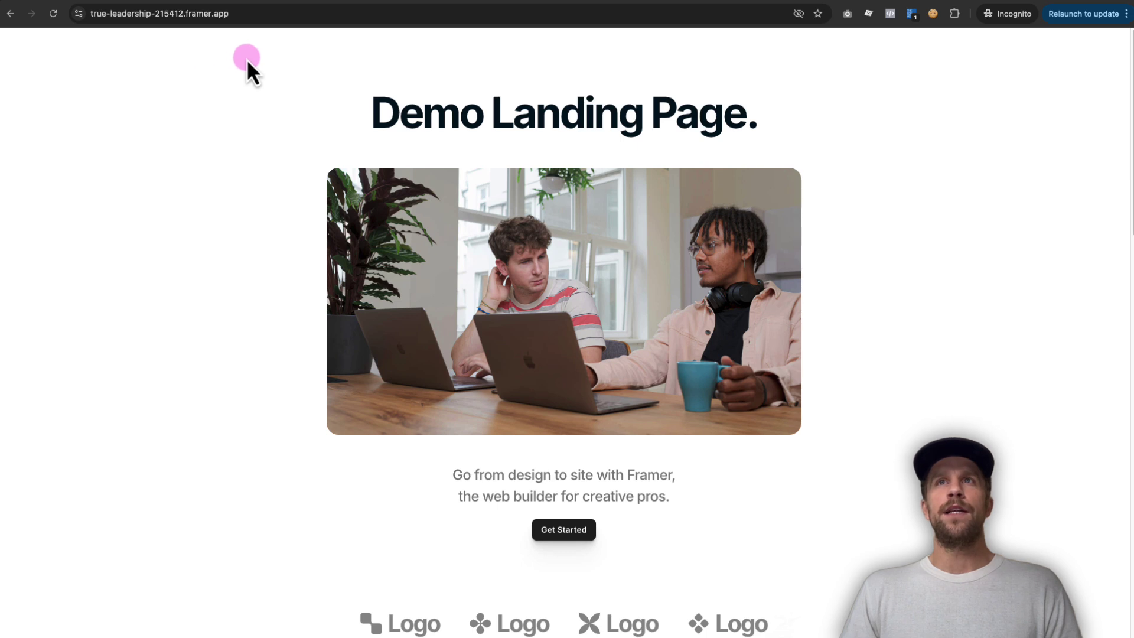
click(910, 16)
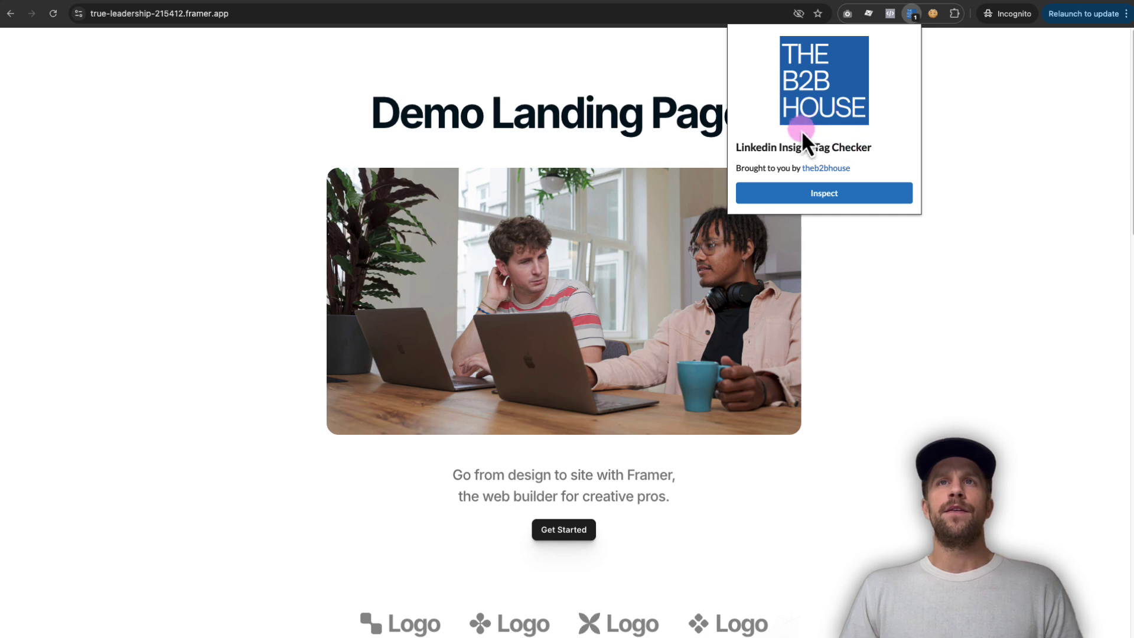
click(797, 200)
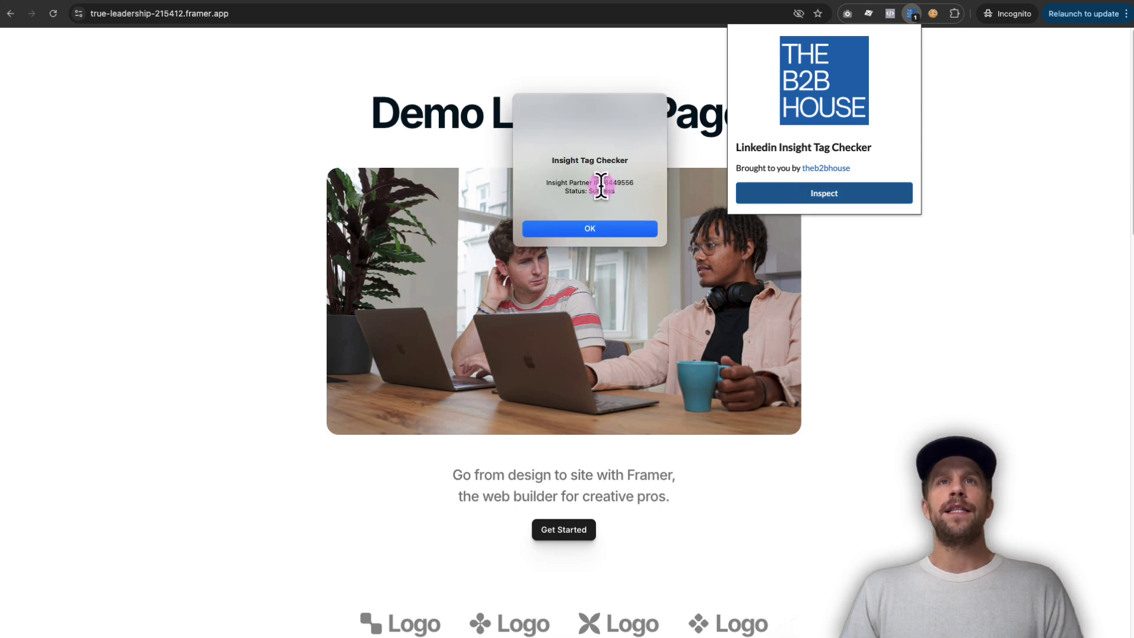
Step: Highlight the reported Insight Partner ID with Success status, then dismiss the result and close the checker
drag(603, 183, 637, 183)
click(616, 229)
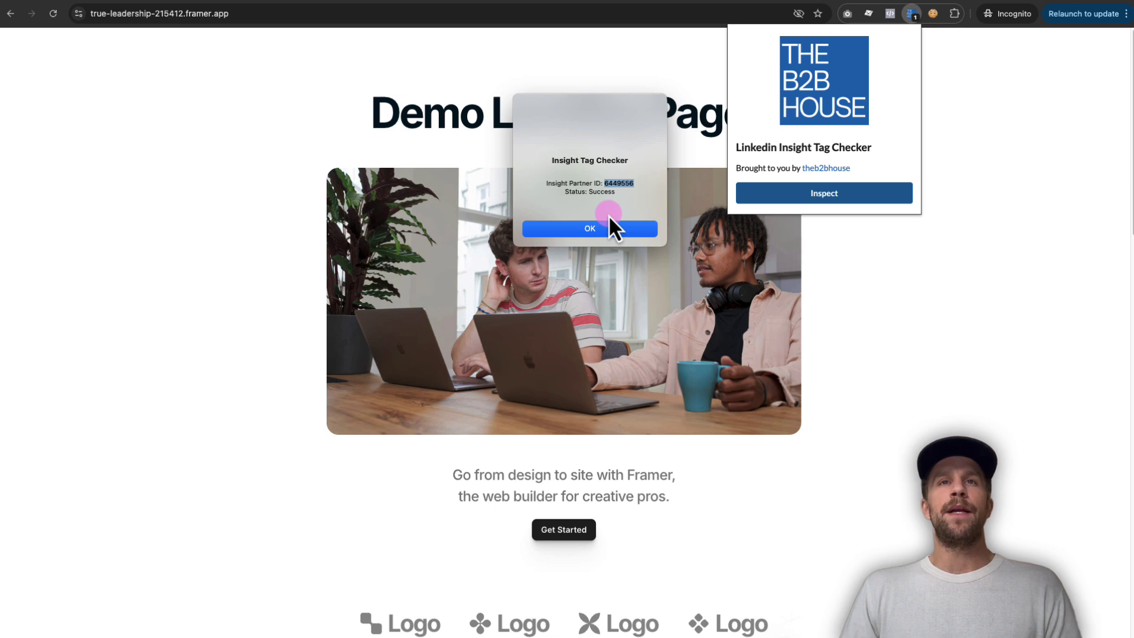
click(612, 188)
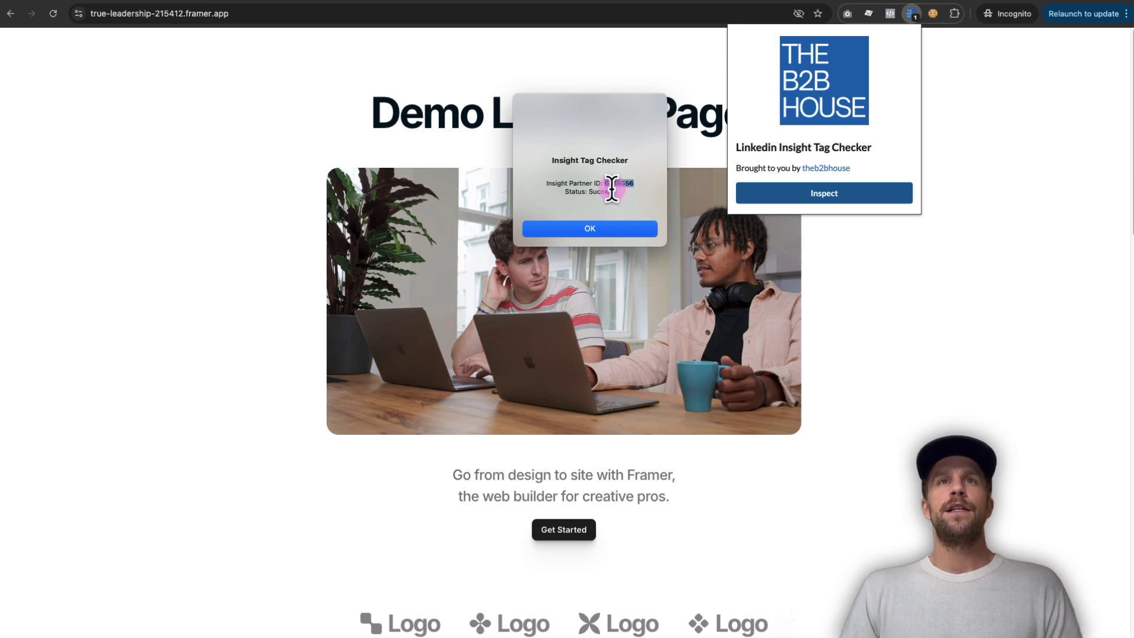
click(612, 229)
click(507, 98)
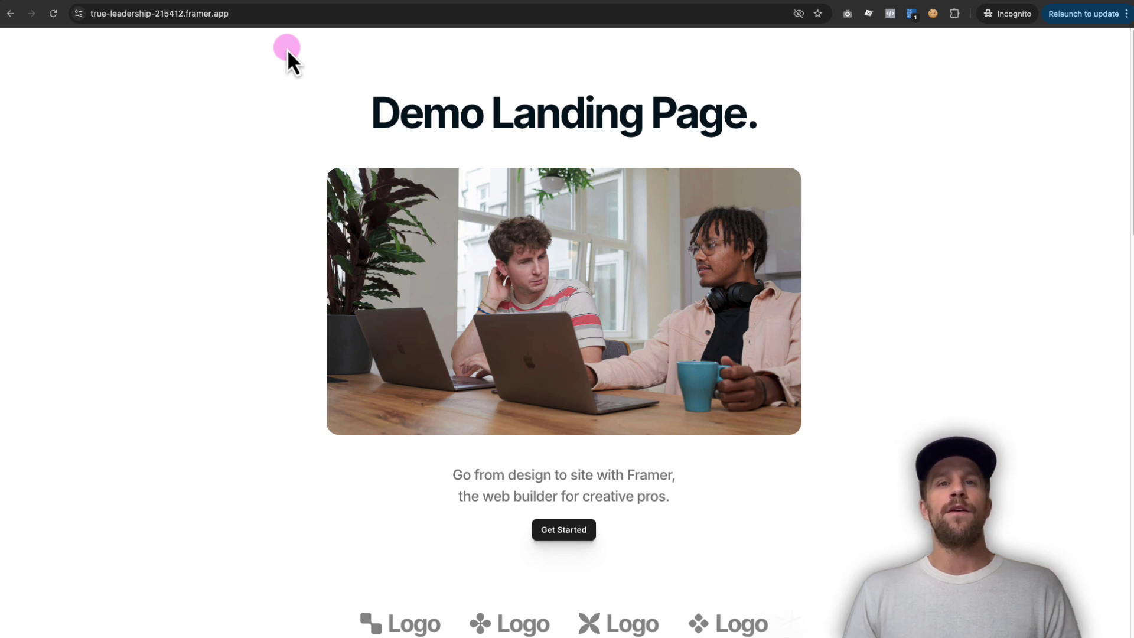
Step: Locate the still-empty Custom Code fields in Framer's General site settings, then return to Campaign Manager
key(super+w)
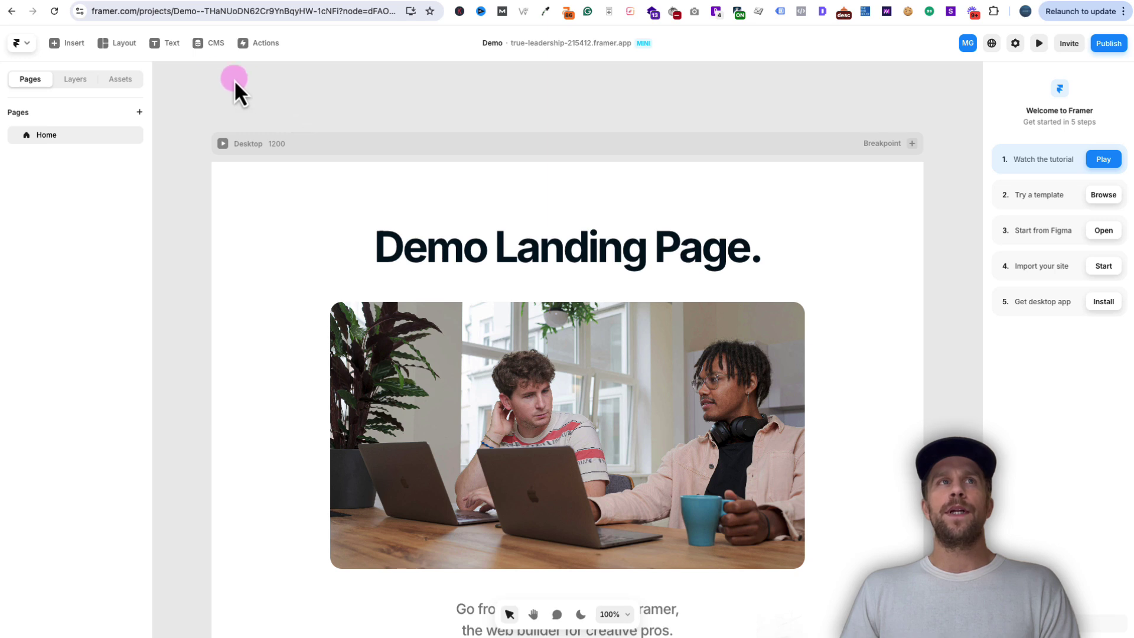
click(1015, 43)
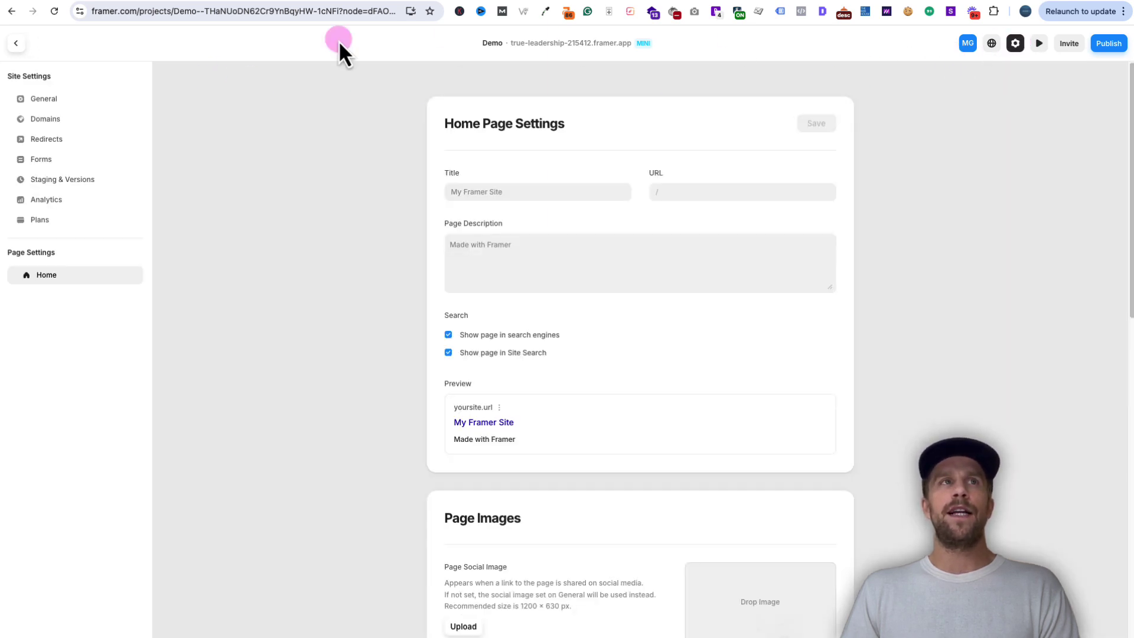
click(38, 99)
scroll(374, 319, down, 15)
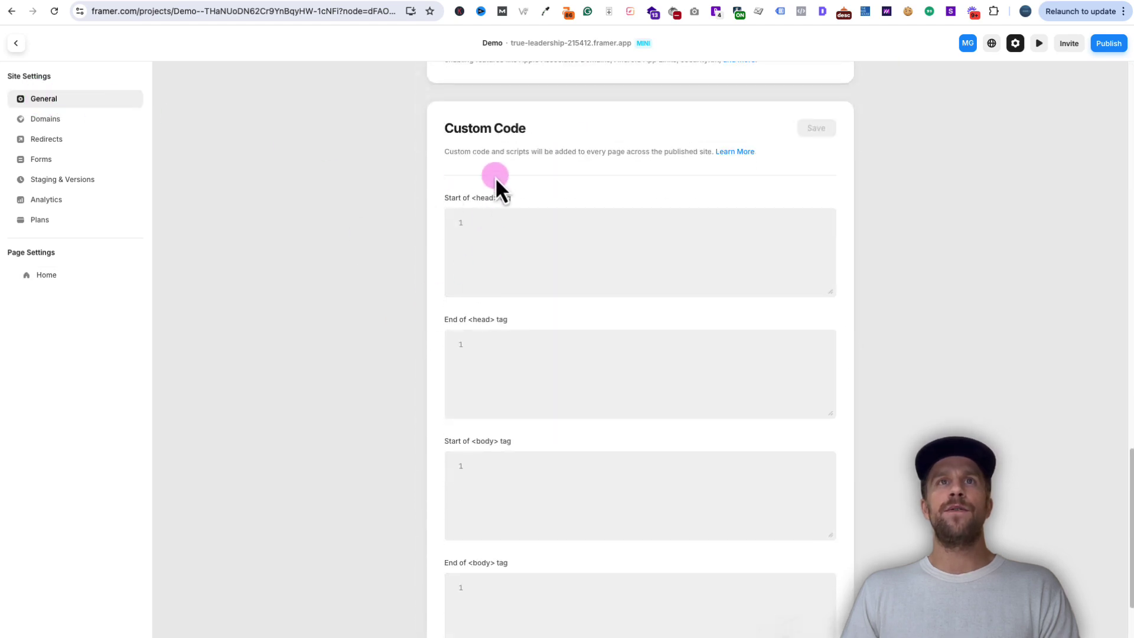
click(233, 7)
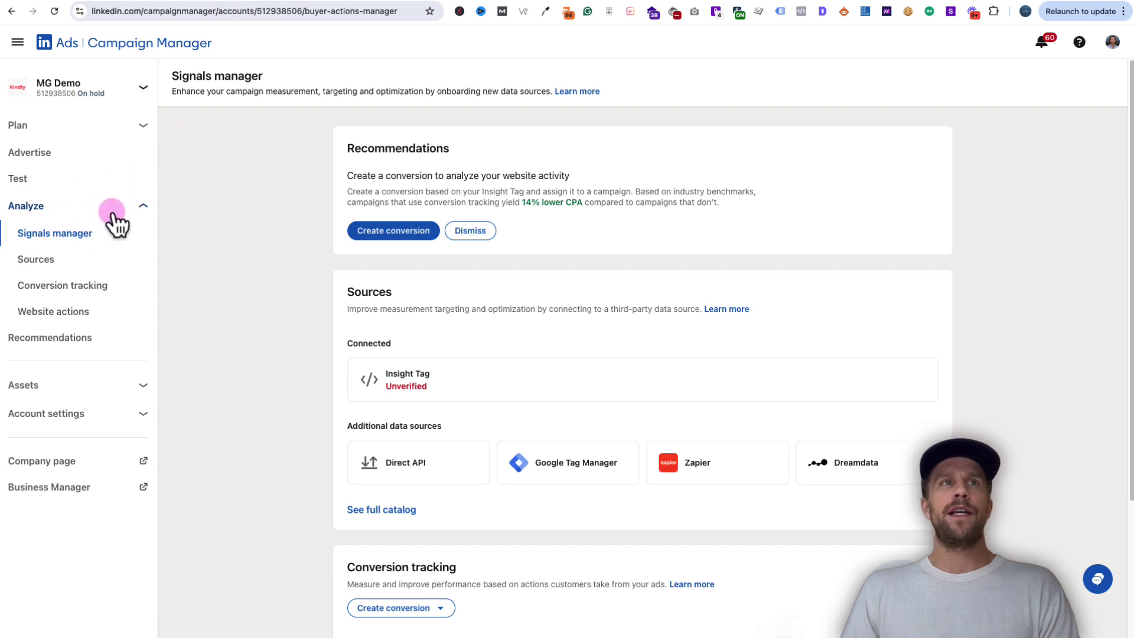
Step: Open the Insight Tag data source details in Campaign Manager's Signals manager
click(141, 208)
click(142, 208)
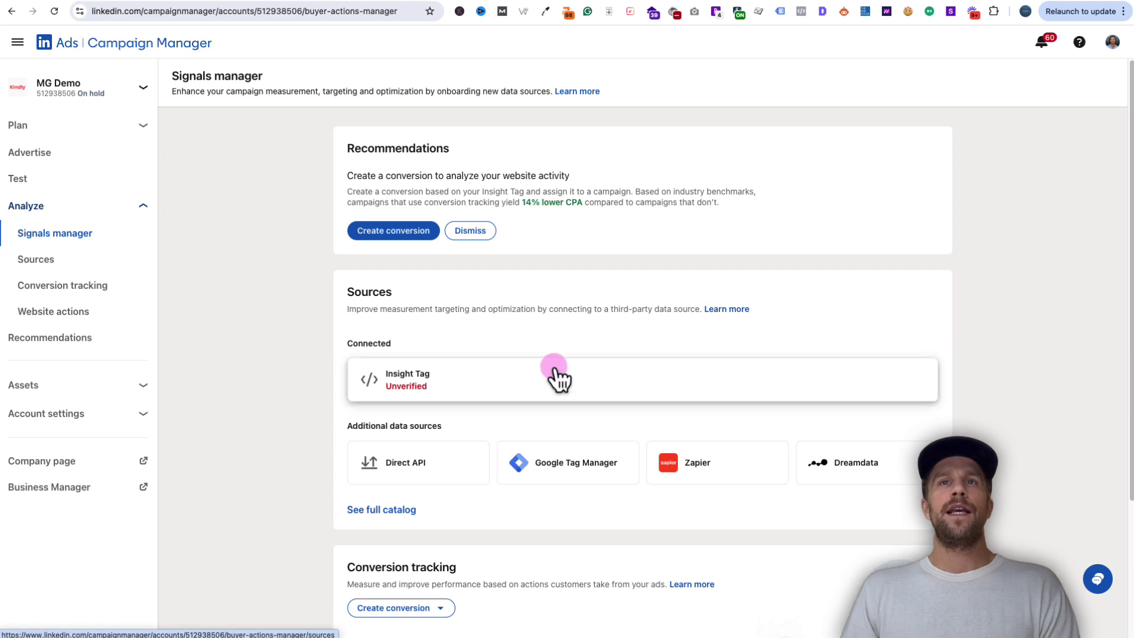
click(424, 373)
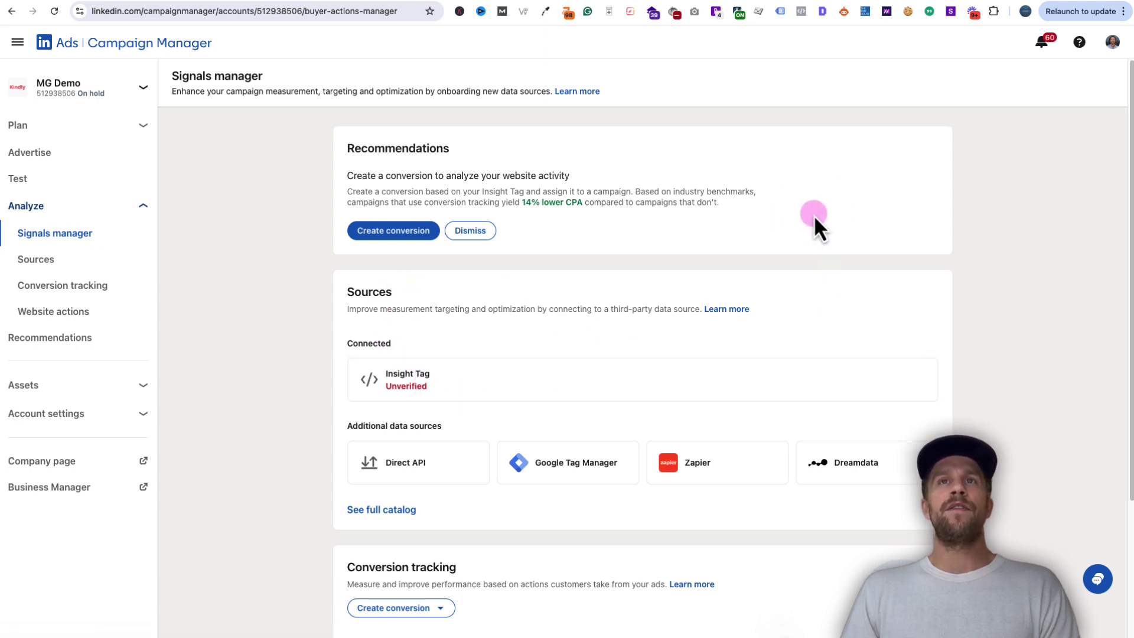
click(507, 383)
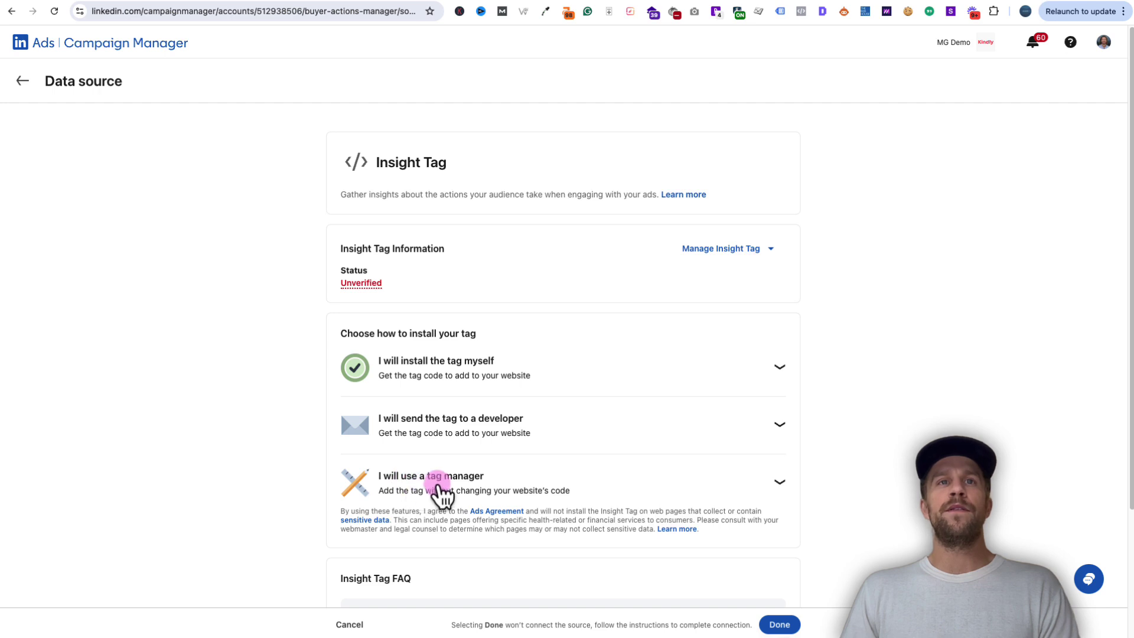
Step: Reveal the 'I will install the tag myself' code and copy it to the clipboard
click(589, 372)
scroll(587, 375, down, 3)
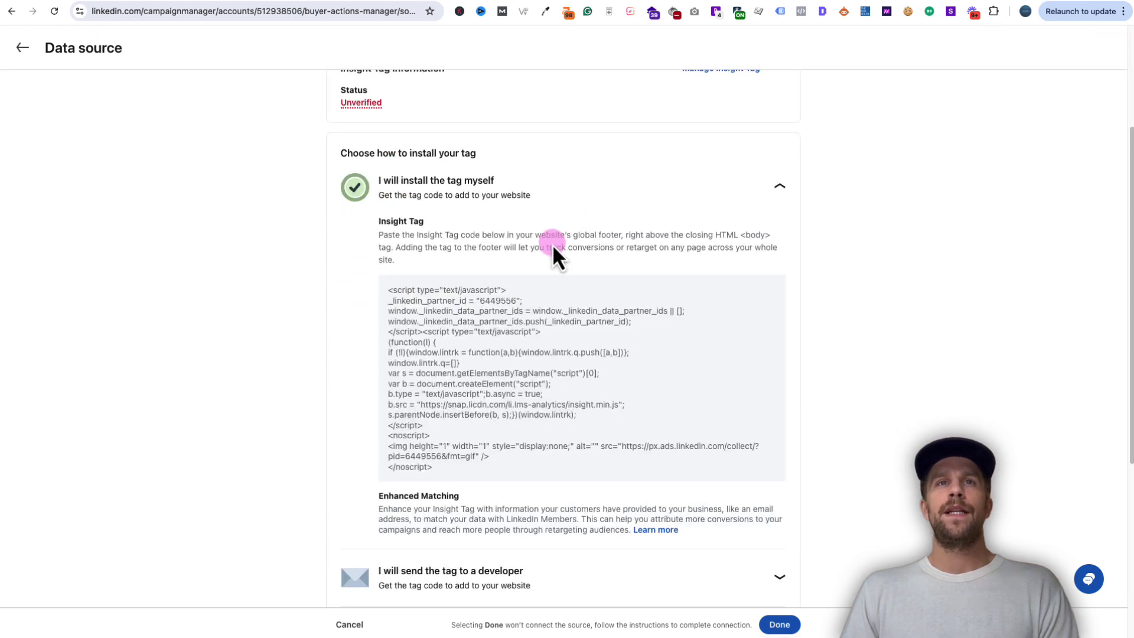
click(558, 369)
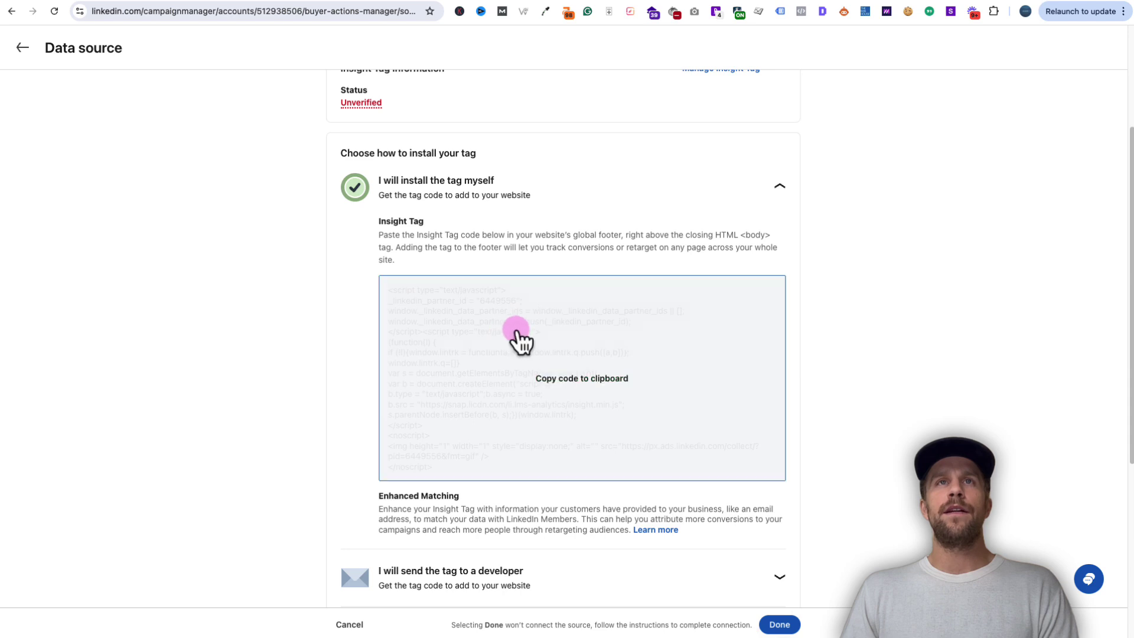
click(118, 4)
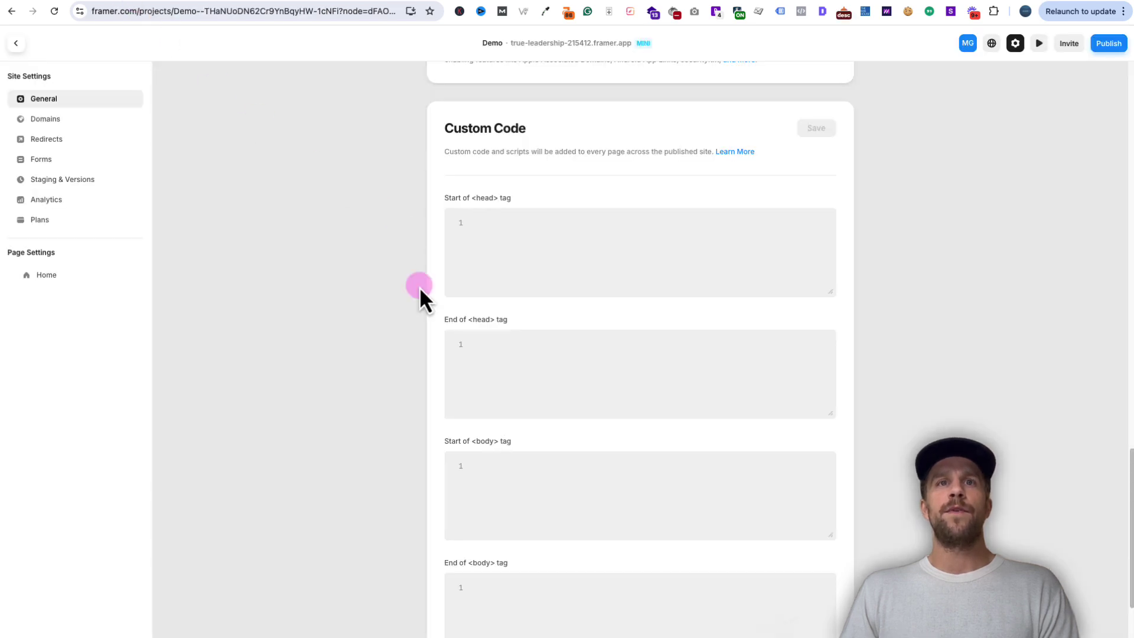
Step: Paste the LinkedIn Insight Tag script into the End of <body> custom code field and save
scroll(428, 367, down, 2)
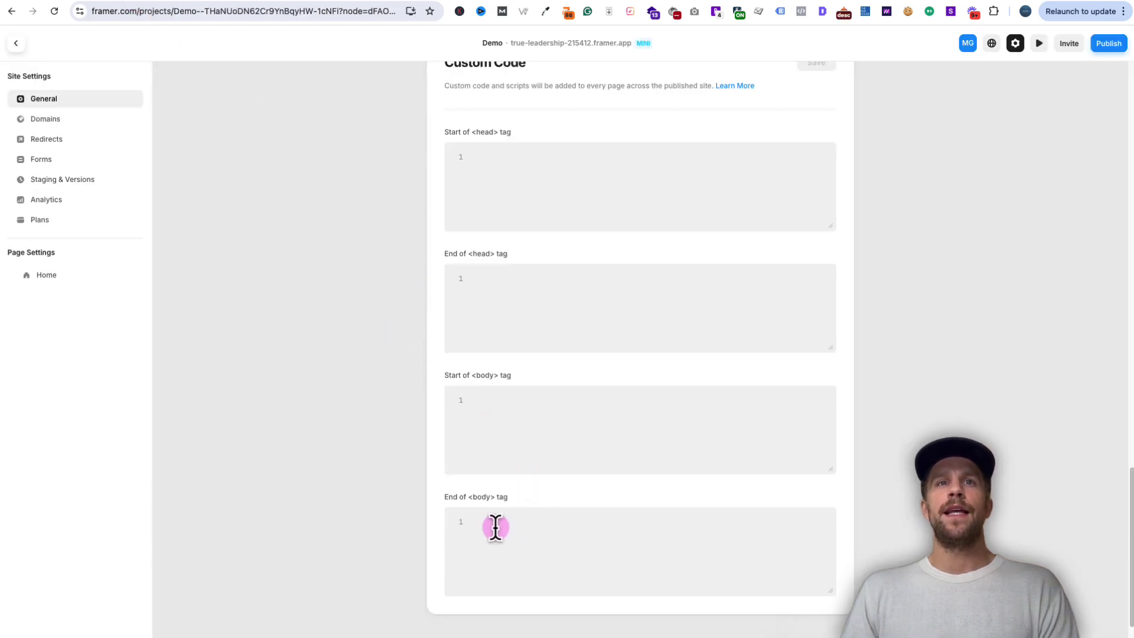
click(496, 527)
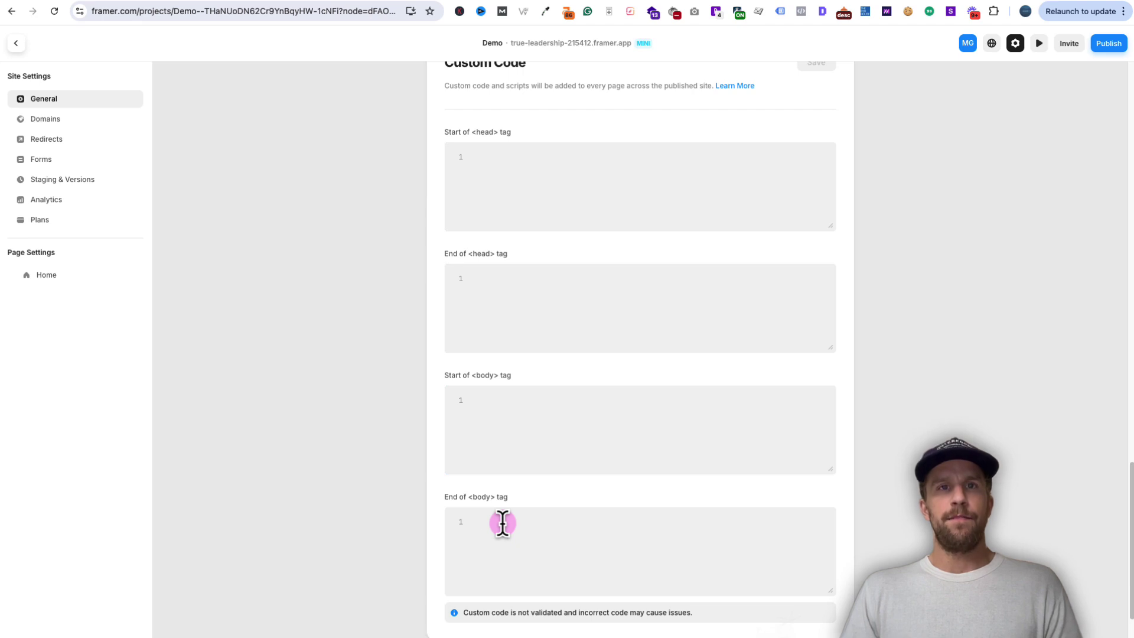
key(ctrl+v)
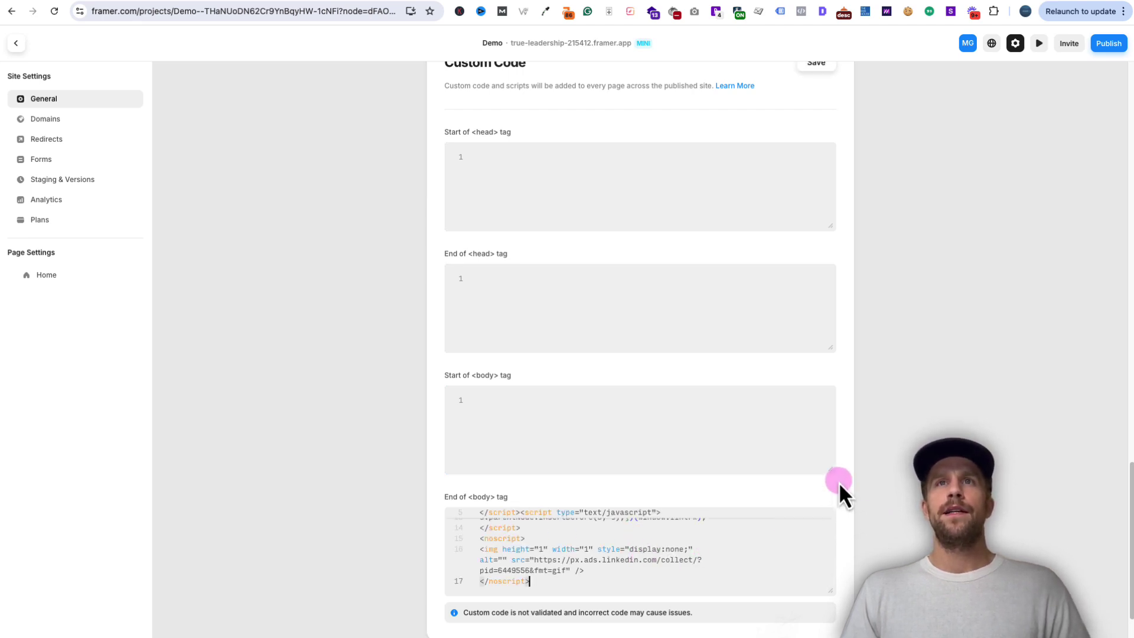
scroll(899, 233, up, 2)
click(821, 140)
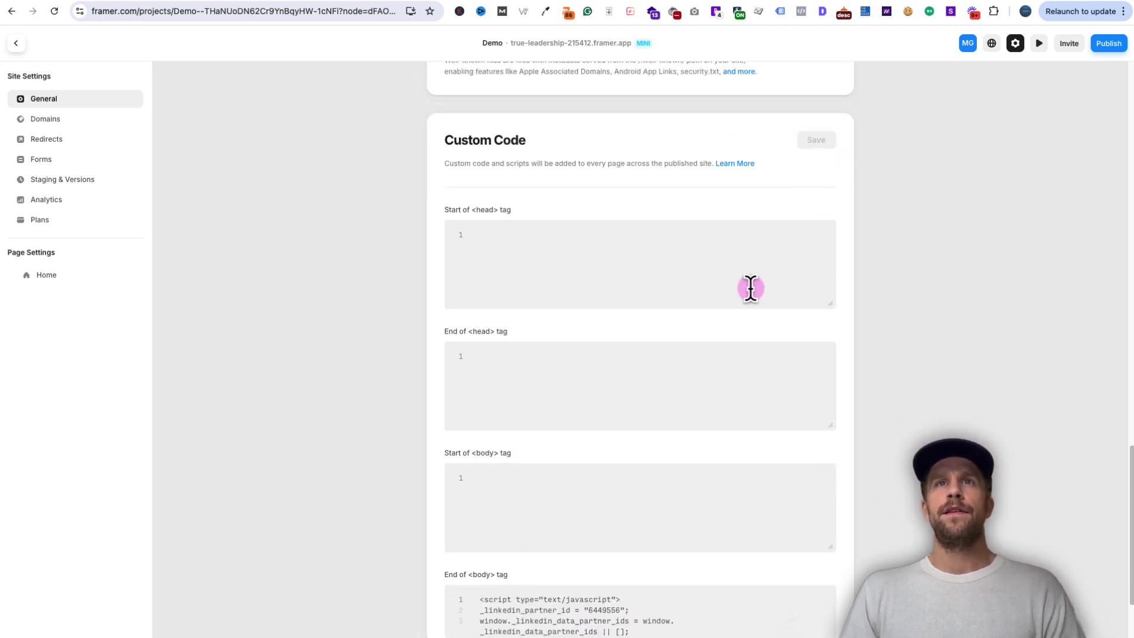
Step: Republish the Framer site with Update so the new code goes live
scroll(754, 335, down, 1)
click(1109, 43)
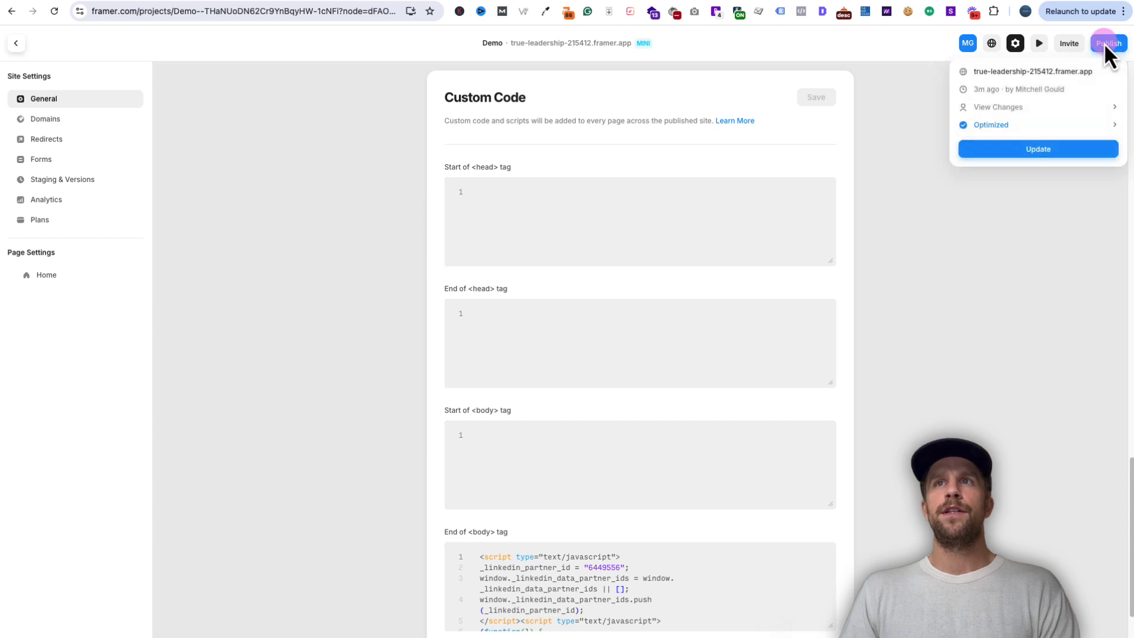
click(1028, 150)
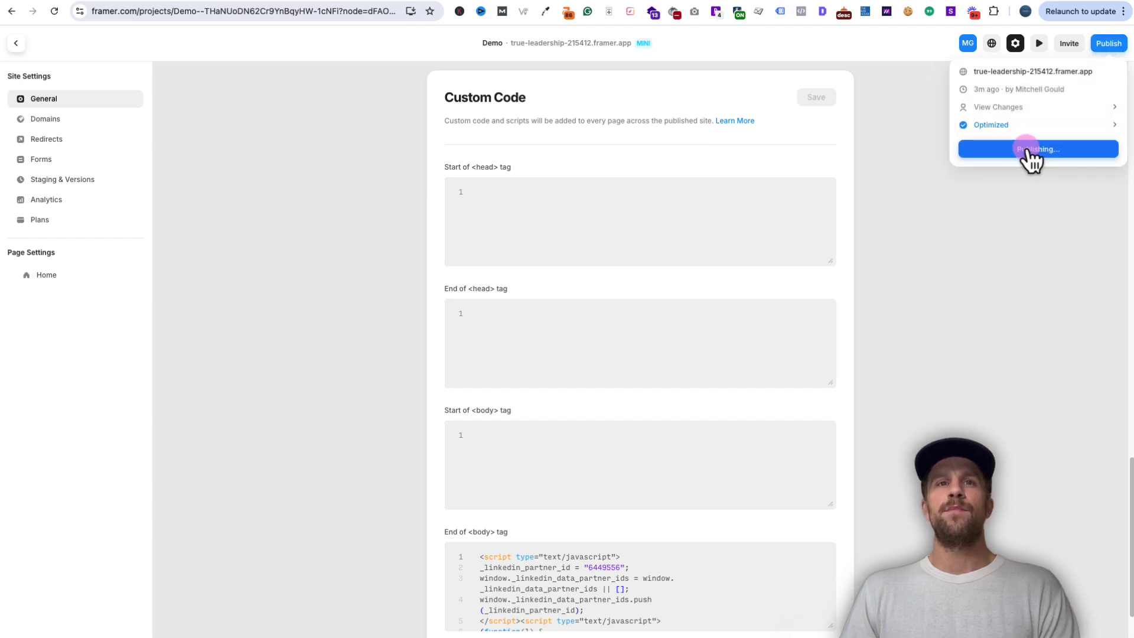